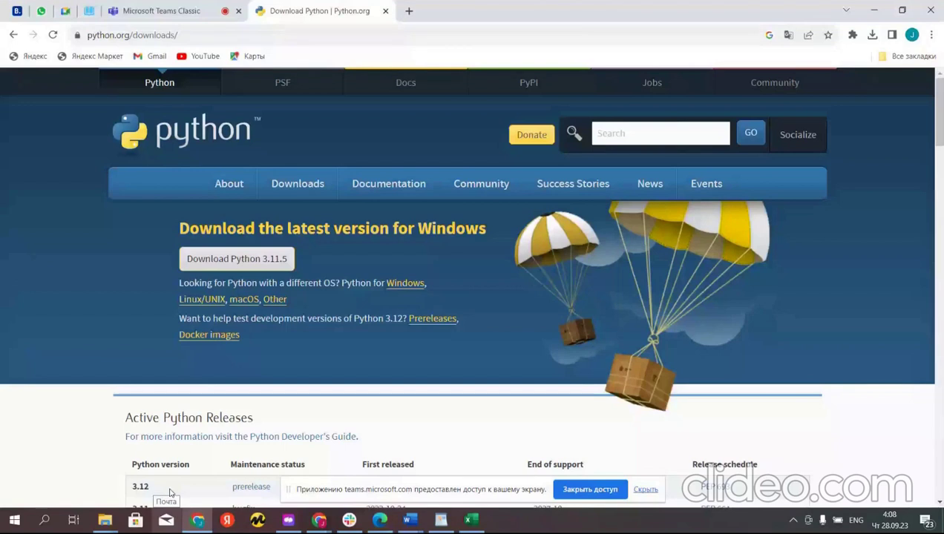
# - Switch to File Explorer, close the MUSIQUE folder window and preview the Загрузки folder
pyautogui.click(104, 520)
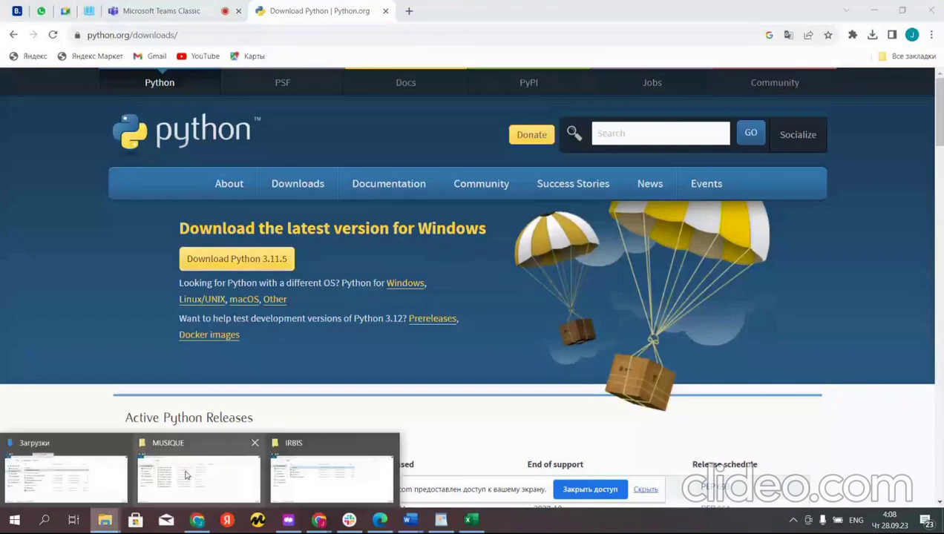
pyautogui.click(255, 443)
pyautogui.click(135, 451)
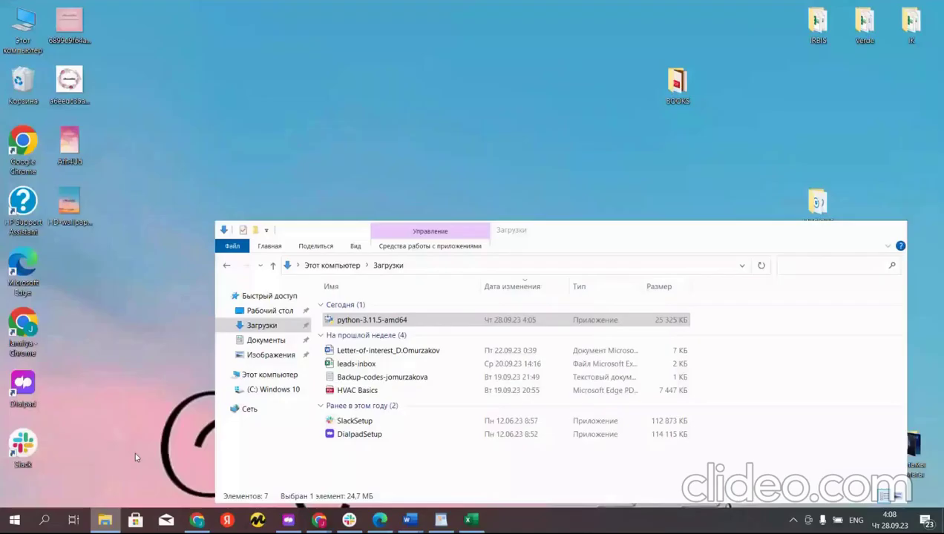
# - Bring the Загрузки window forward, move it higher and show the available actions for the python-3.11.5-amd64 installer
pyautogui.click(435, 318)
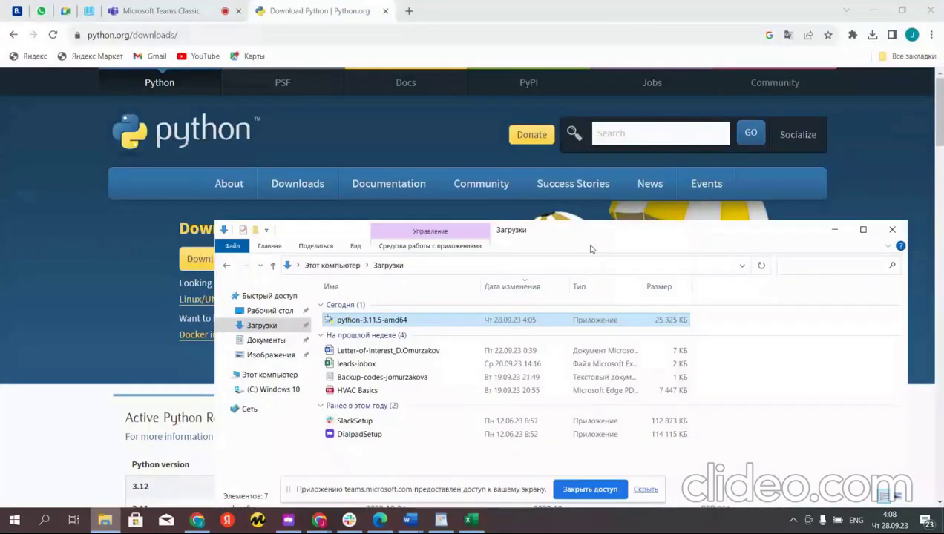
pyautogui.moveTo(587, 236); pyautogui.dragTo(526, 135)
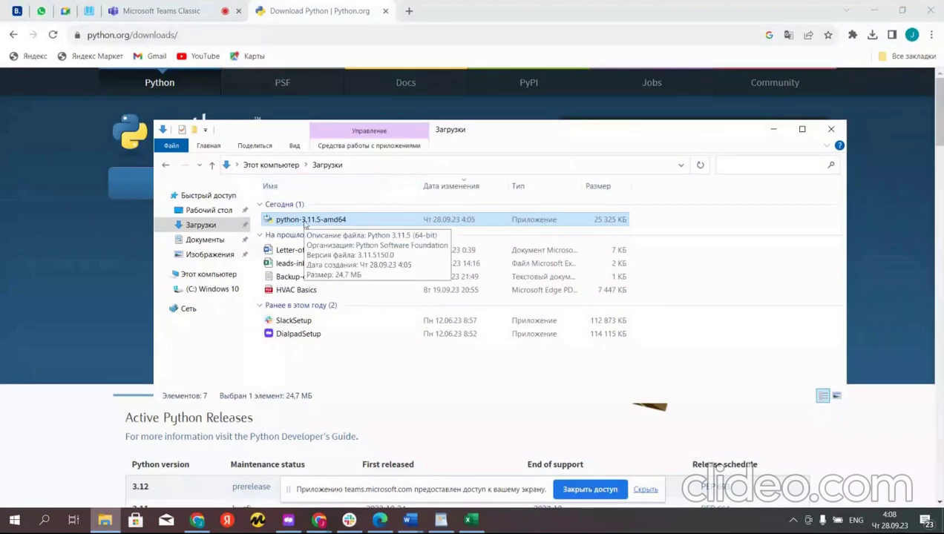
pyautogui.rightClick(282, 222)
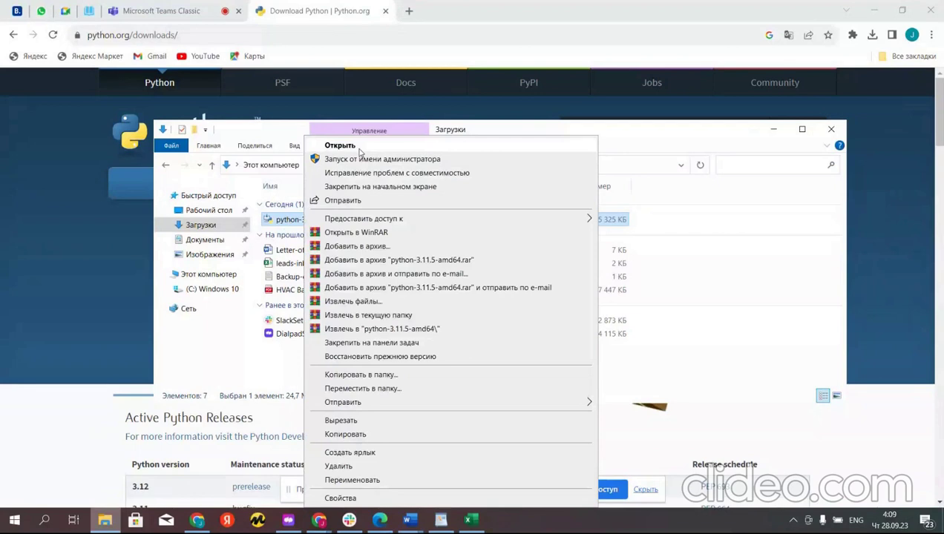
# - Look through the Start menu's app list and letter index for the Control Panel, and open Windows Settings (Параметры)
pyautogui.click(20, 522)
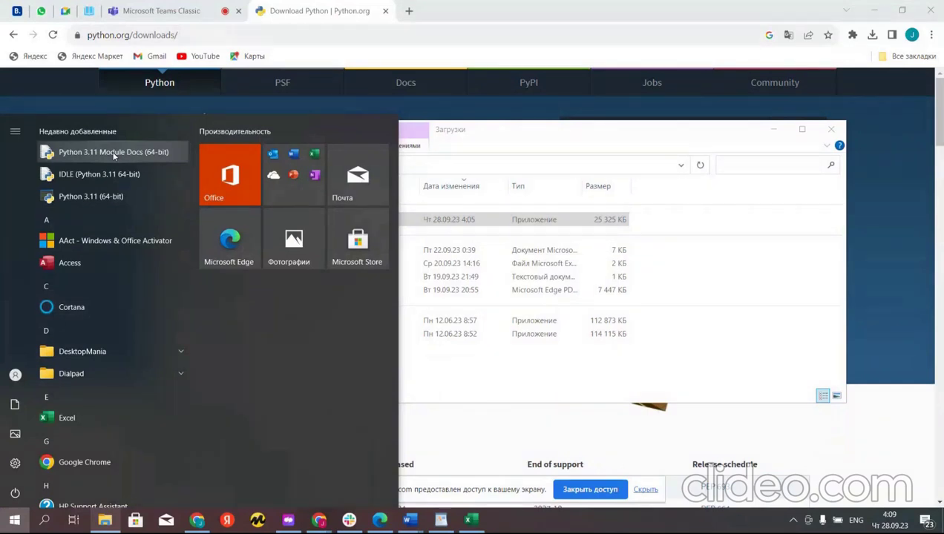
pyautogui.scroll(-1, 93, 342)
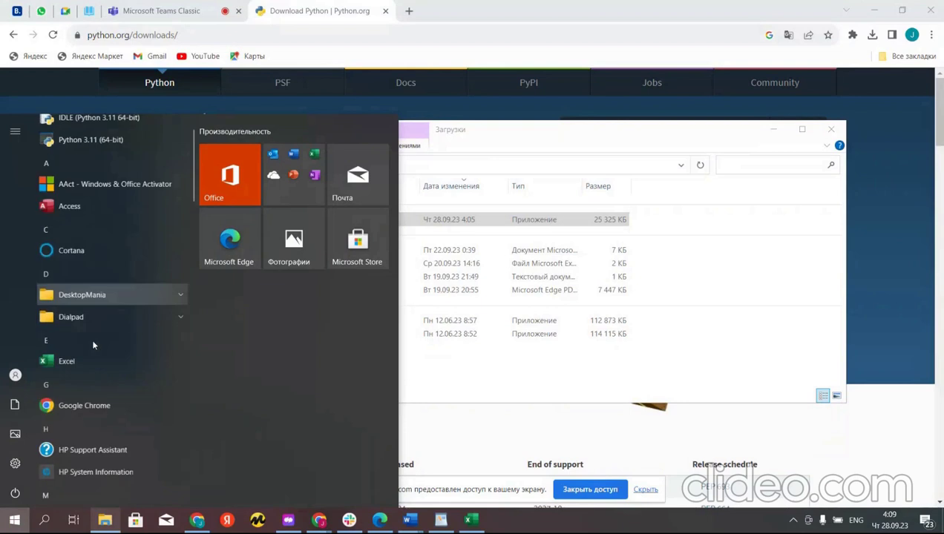
pyautogui.scroll(-3, 92, 345)
pyautogui.moveTo(7, 466)
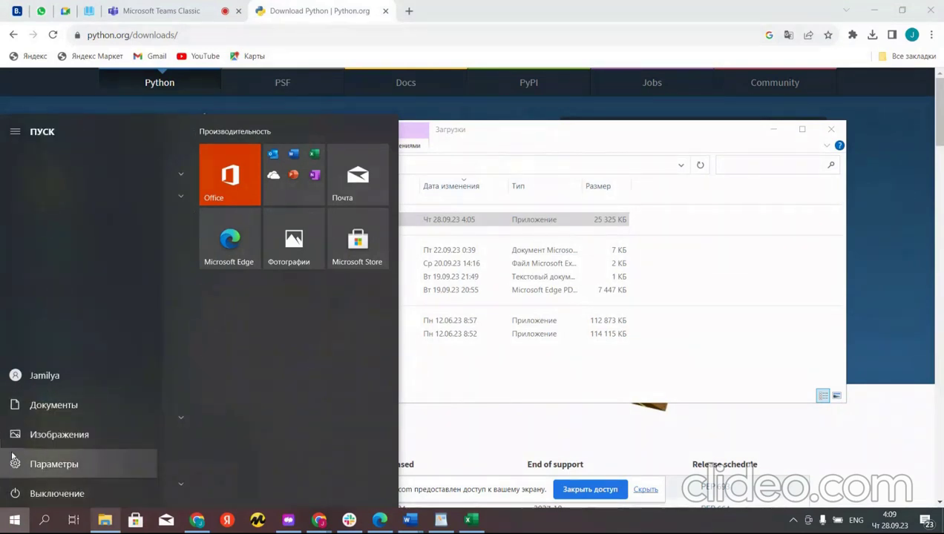
pyautogui.click(189, 115)
pyautogui.click(14, 520)
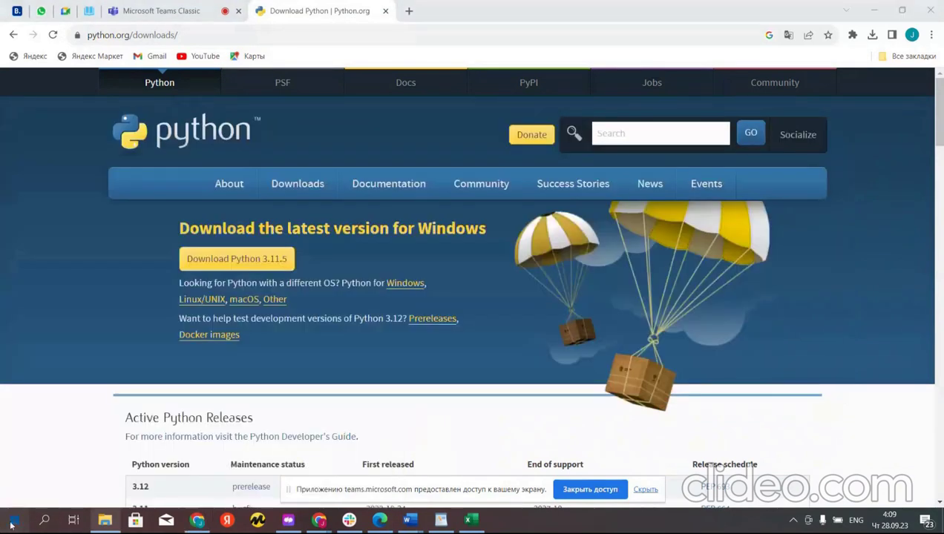
pyautogui.click(115, 481)
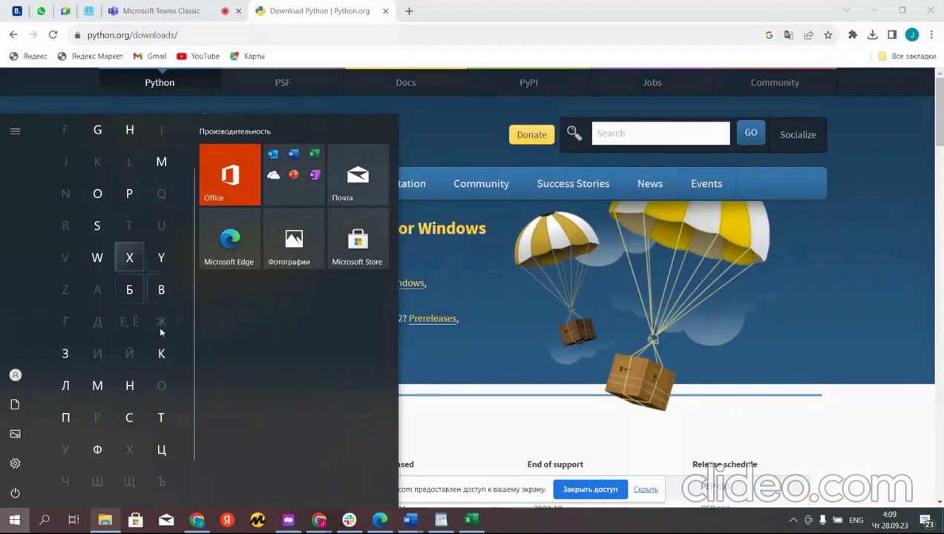
pyautogui.click(15, 463)
# - Look through the full list of installed apps in the Start menu for the Control Panel
pyautogui.click(14, 519)
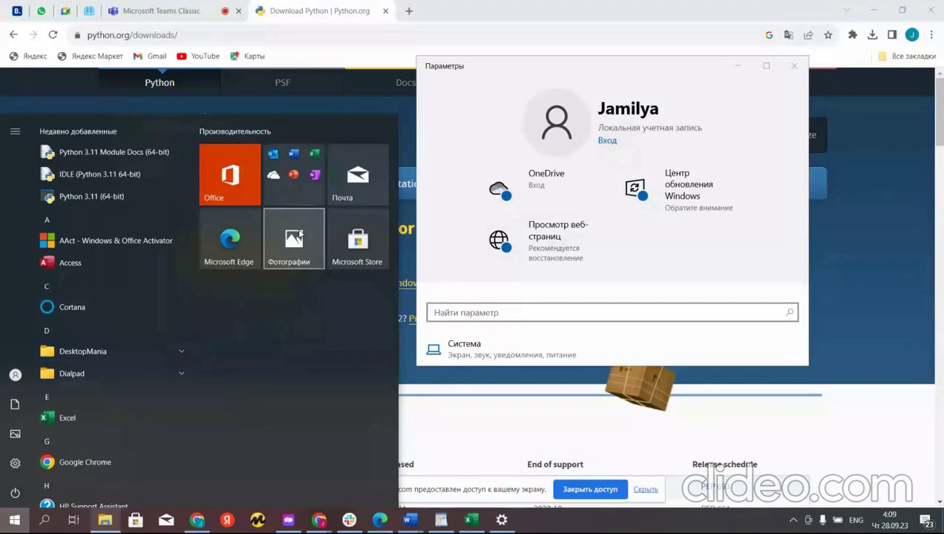
pyautogui.scroll(-2, 70, 340)
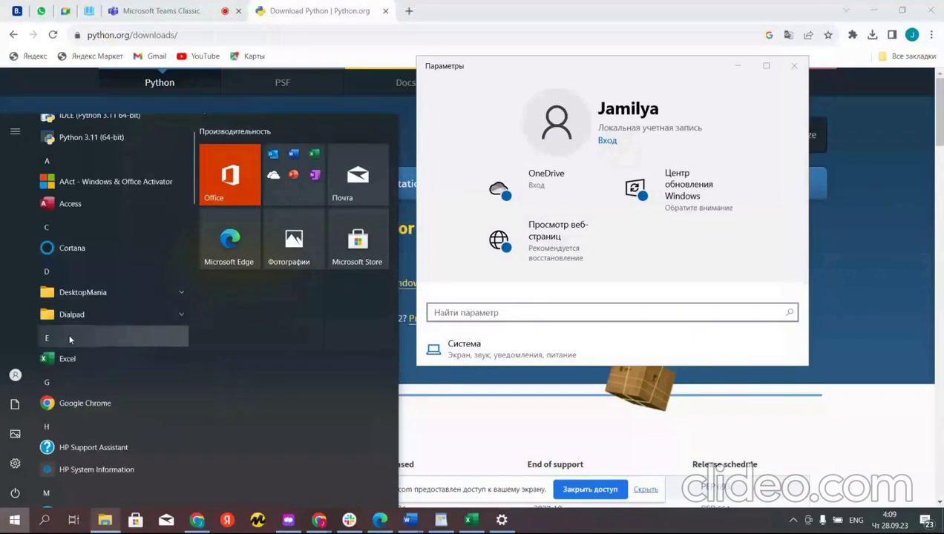
pyautogui.scroll(-4, 70, 339)
pyautogui.scroll(-5, 69, 339)
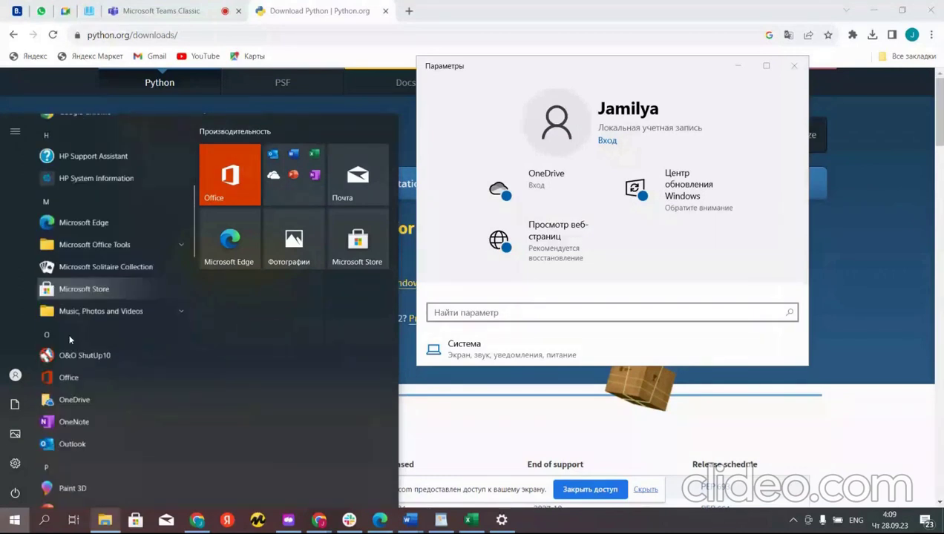
pyautogui.scroll(-6, 70, 340)
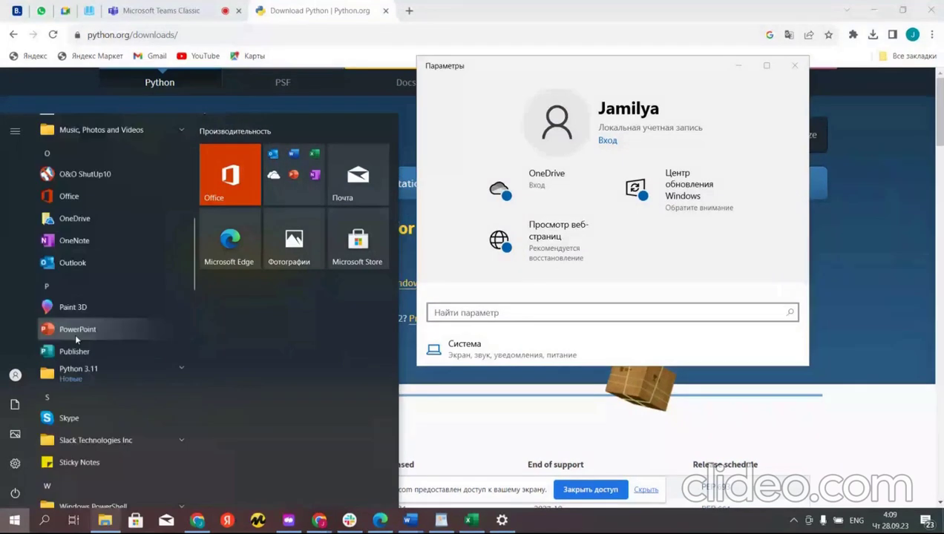
pyautogui.scroll(-15, 76, 337)
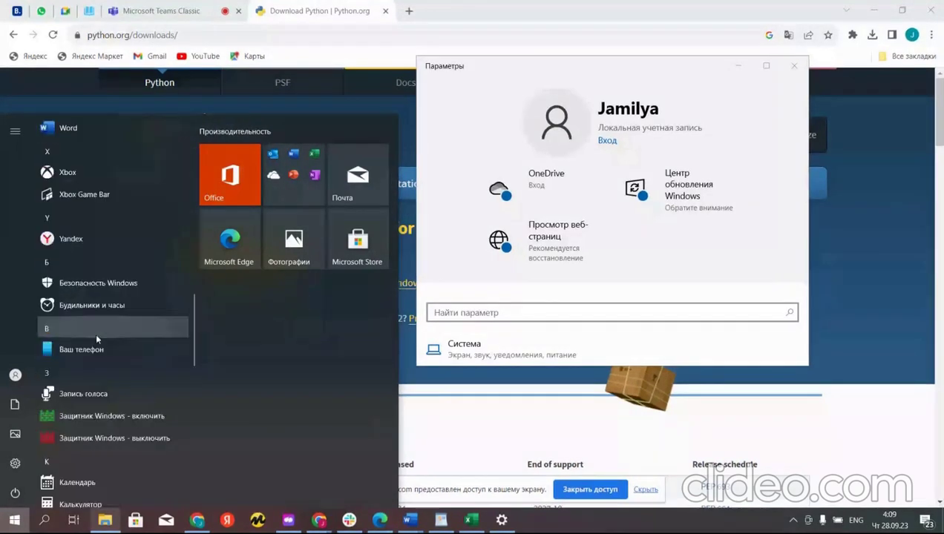
pyautogui.scroll(-5, 96, 338)
pyautogui.scroll(20, 97, 337)
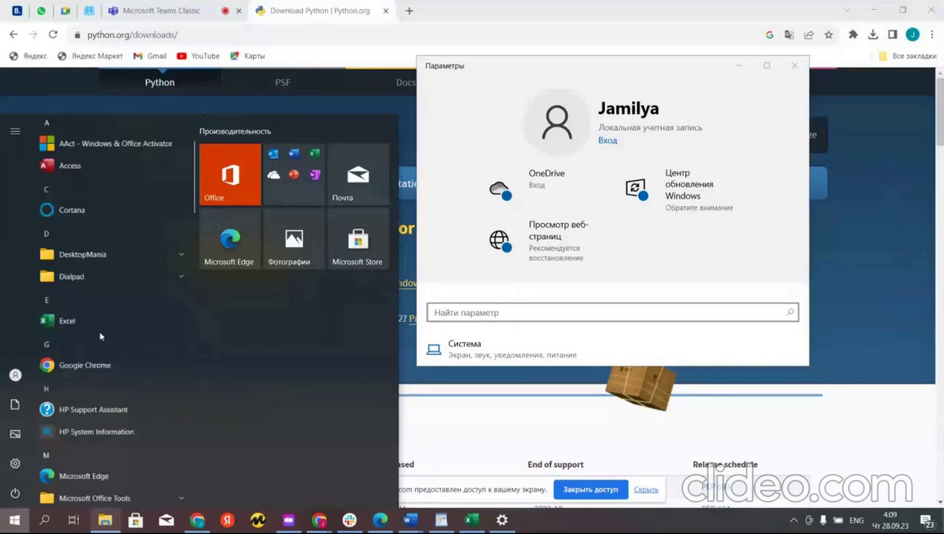
pyautogui.scroll(3, 99, 330)
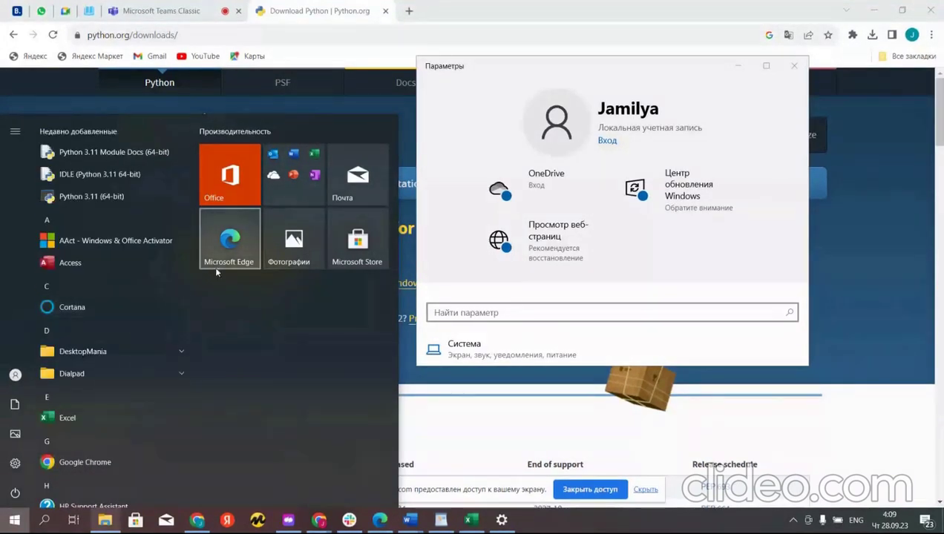
pyautogui.scroll(-1, 142, 319)
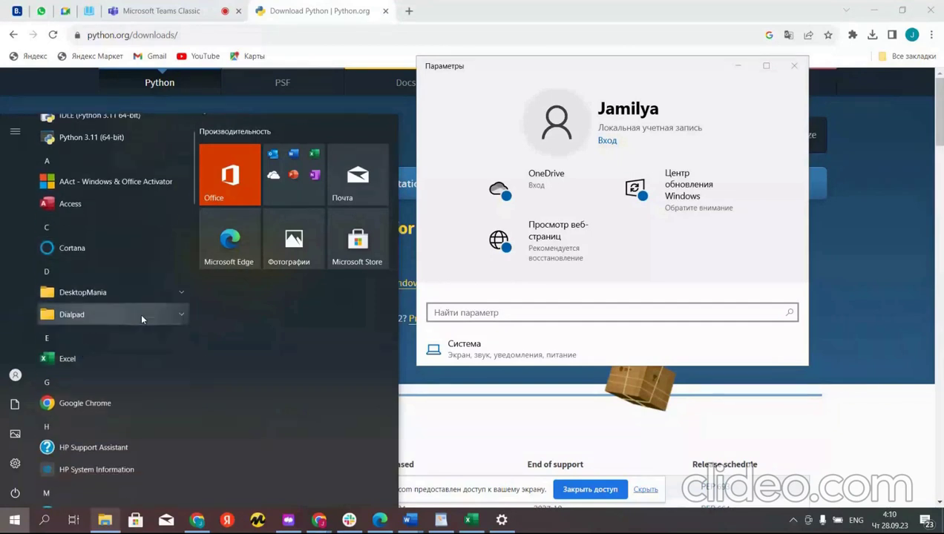
pyautogui.click(15, 133)
pyautogui.click(77, 128)
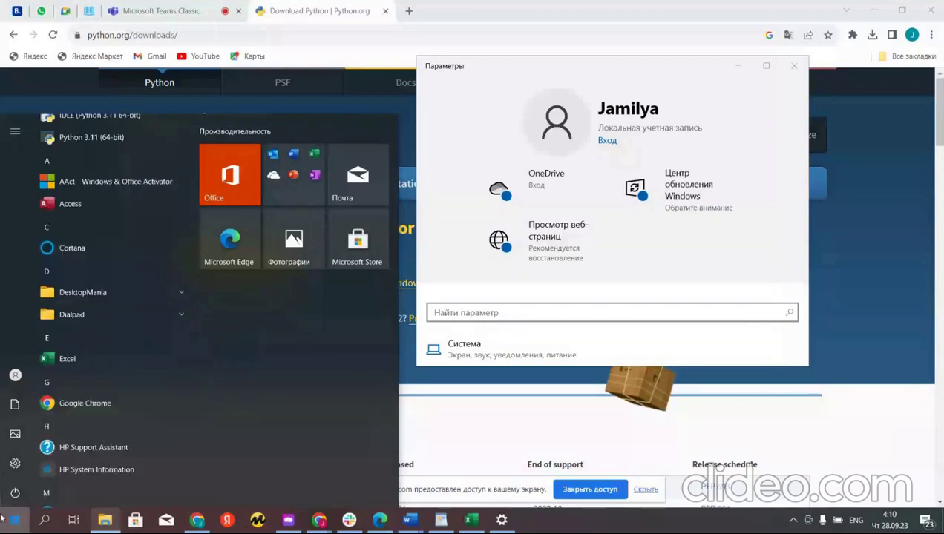
# - Search Windows for "contr", open the Control Panel and go to its program uninstall list (Удаление программы)
pyautogui.click(46, 521)
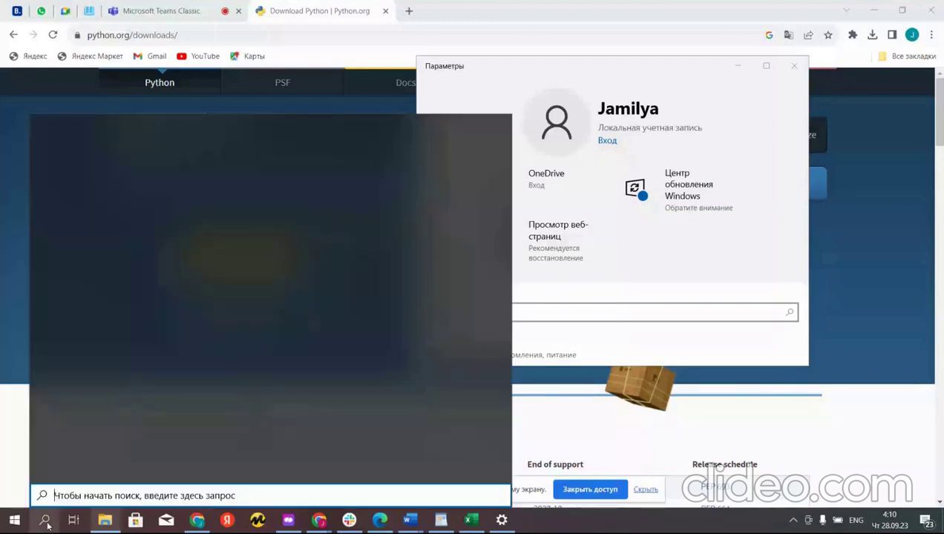
pyautogui.write('contr')
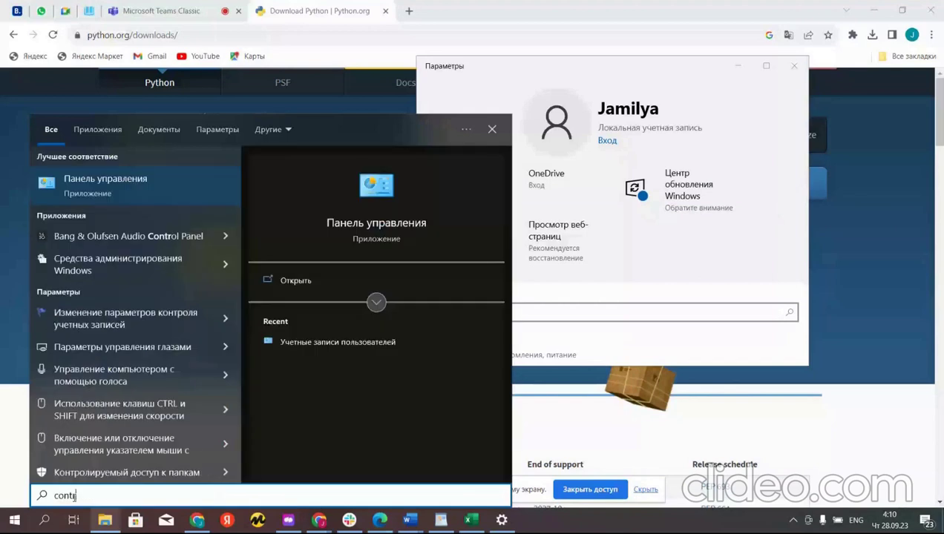
pyautogui.click(135, 186)
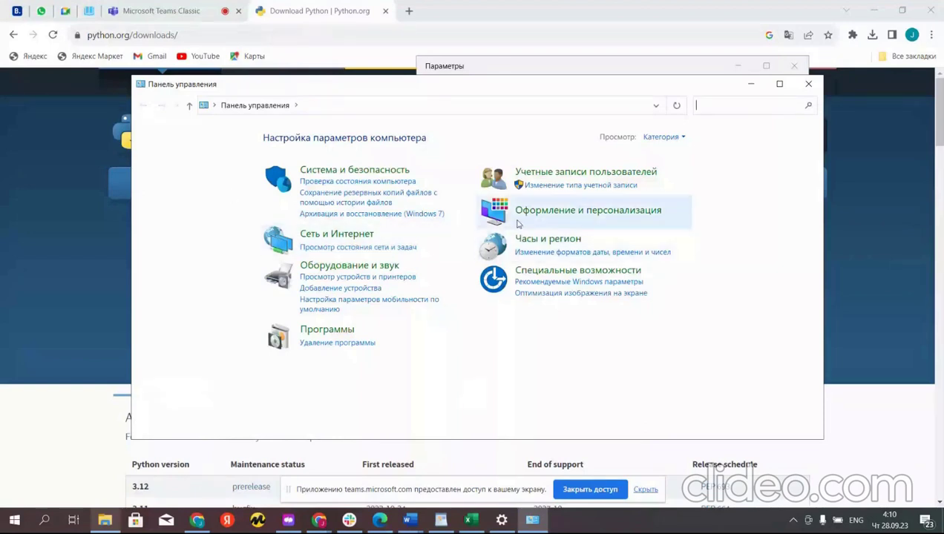
pyautogui.click(347, 330)
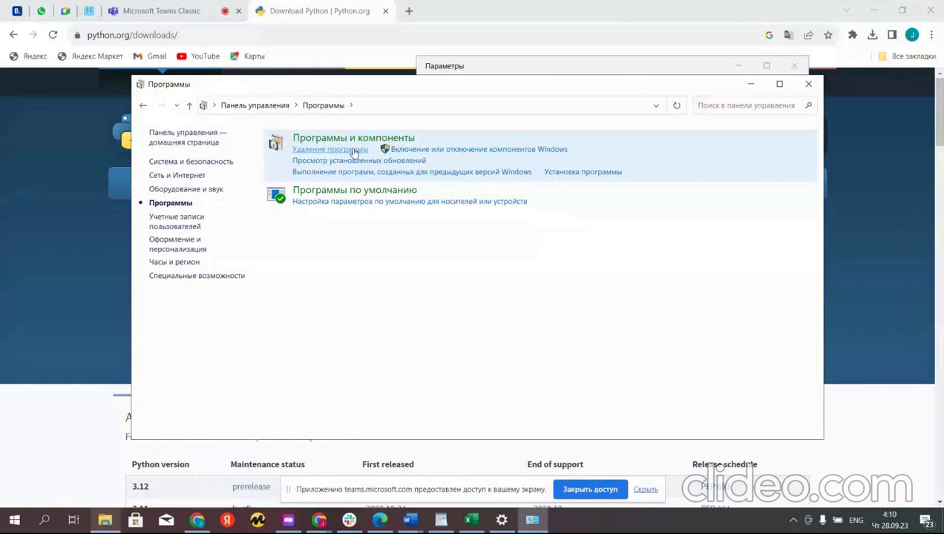
pyautogui.click(331, 150)
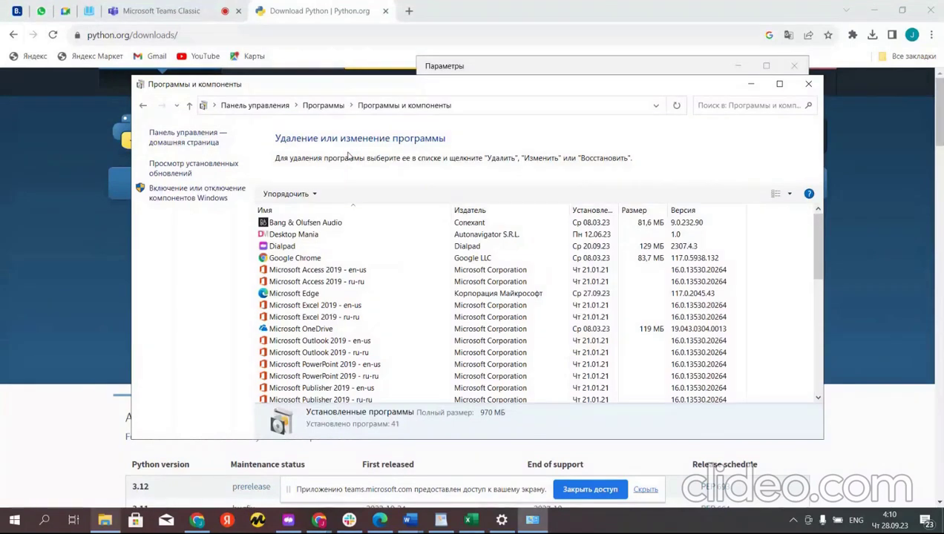
# - Uninstall Python 3.11.5 (64-bit) from the list of installed programs and close the setup window
pyautogui.scroll(-6, 363, 319)
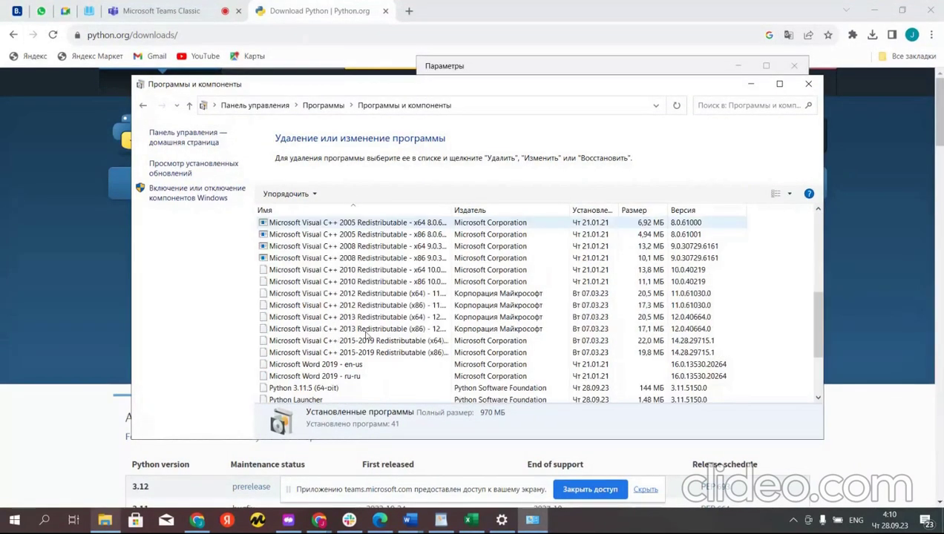
pyautogui.scroll(-3, 365, 335)
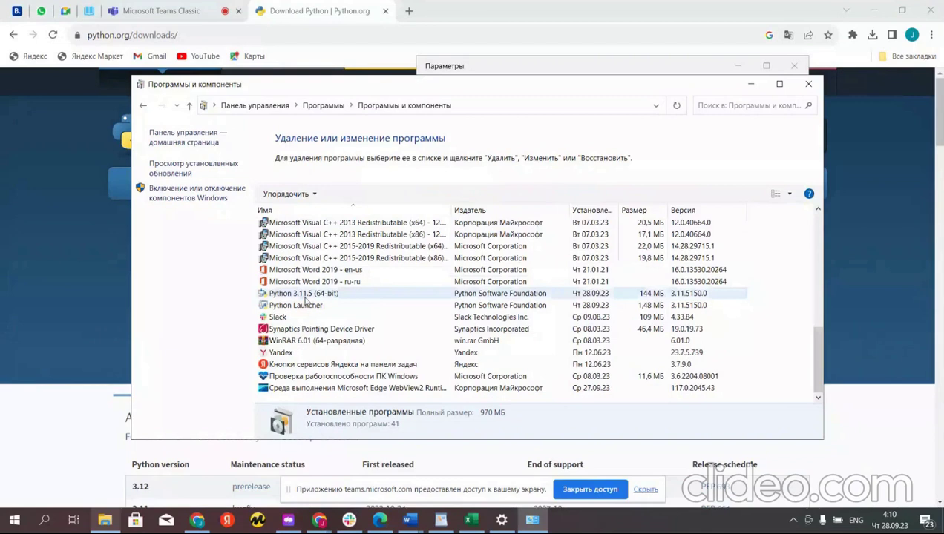
pyautogui.click(312, 295)
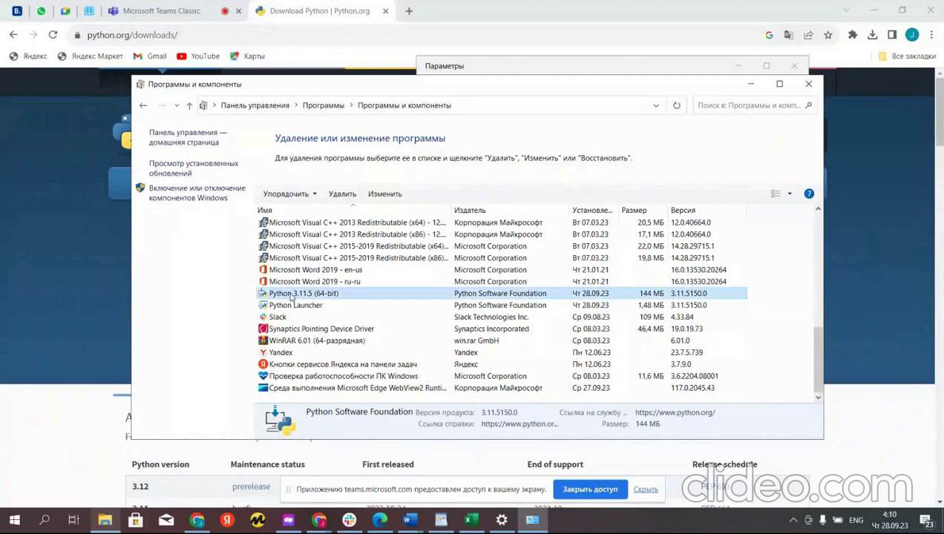
pyautogui.rightClick(384, 295)
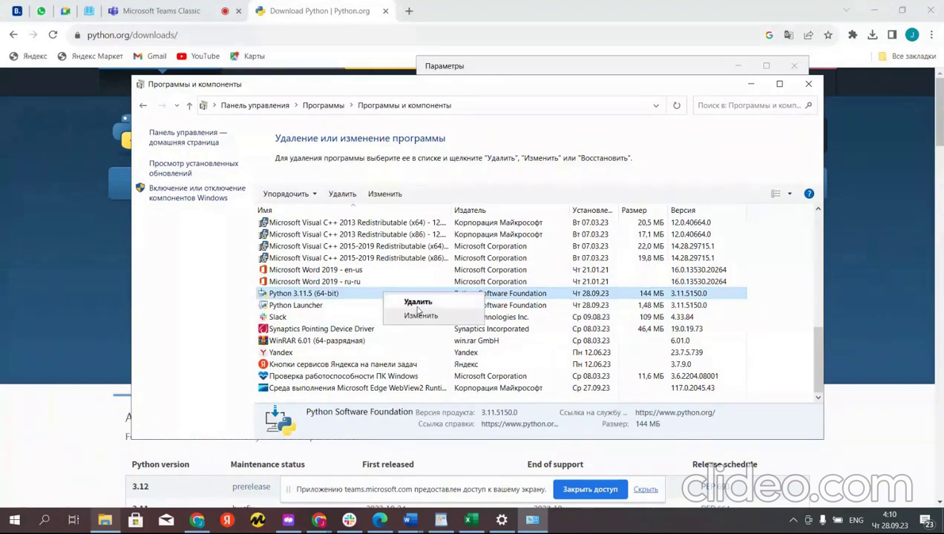
pyautogui.click(418, 302)
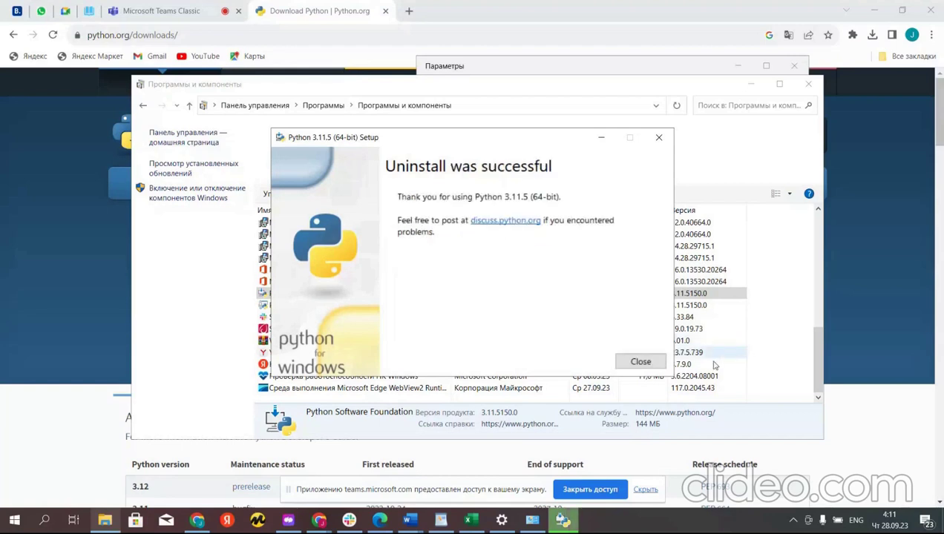
pyautogui.click(641, 361)
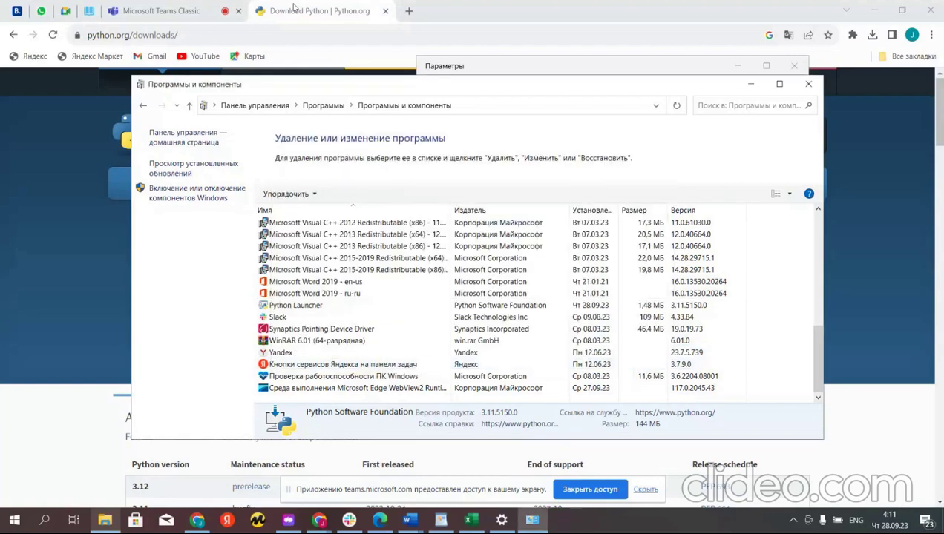
# - Return to Chrome, open a new tab and close the Python.org download page
pyautogui.click(294, 9)
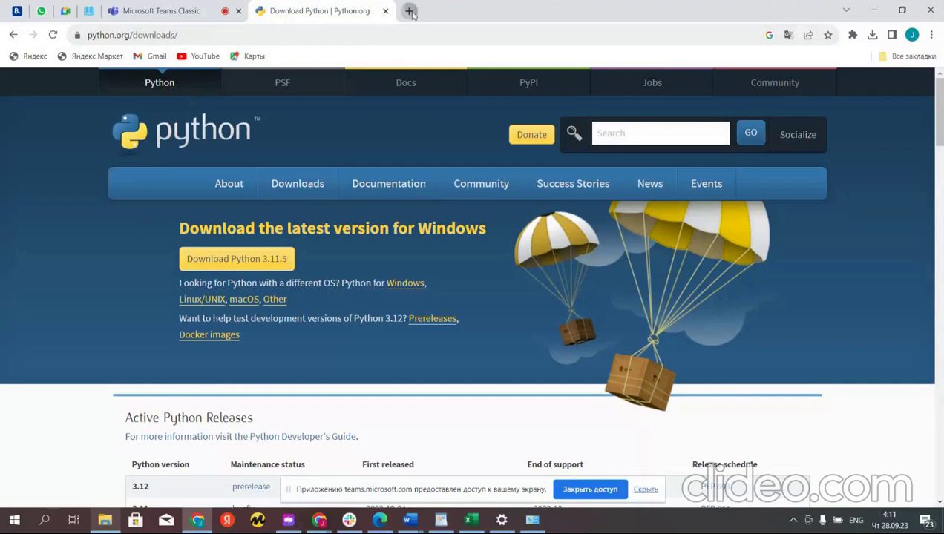
pyautogui.hotkey('ctrl', 't')
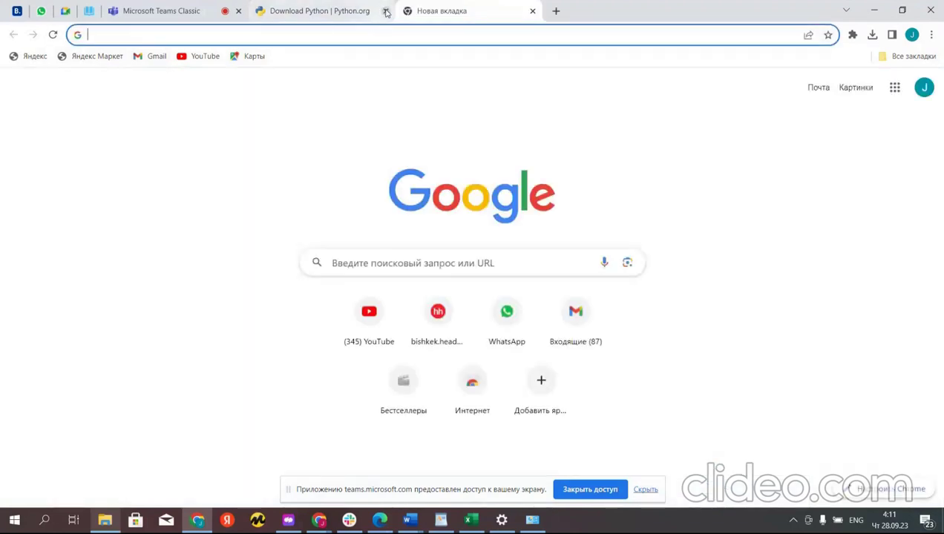
pyautogui.click(386, 11)
# - Bring up the Downloads folder window, then open the Control Panel's list of programs to uninstall (Удаление программы)
pyautogui.moveTo(189, 520)
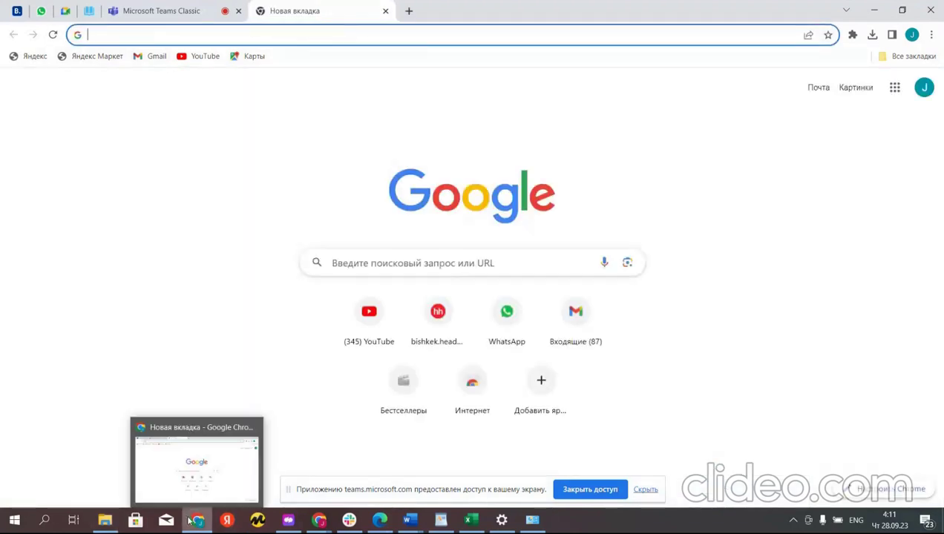
pyautogui.click(105, 521)
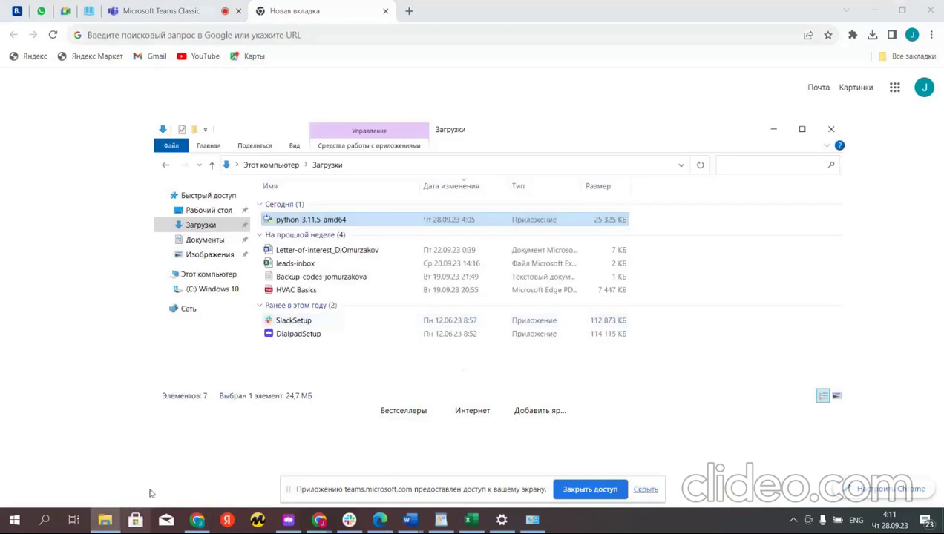
pyautogui.click(15, 520)
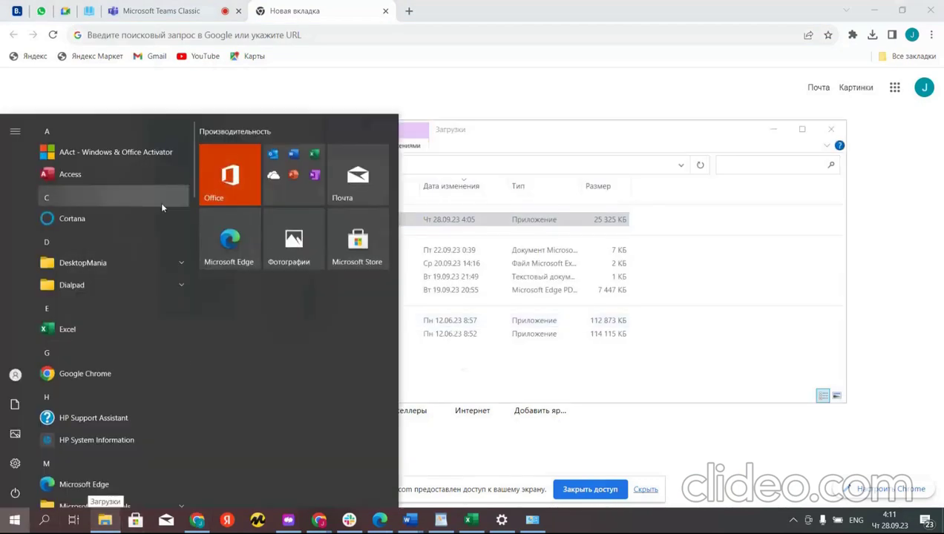
pyautogui.click(45, 521)
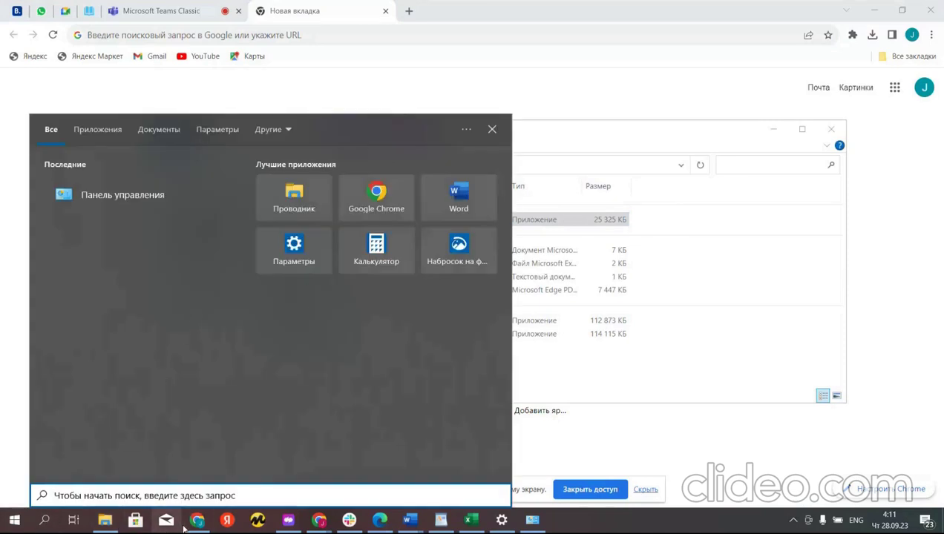
pyautogui.click(176, 199)
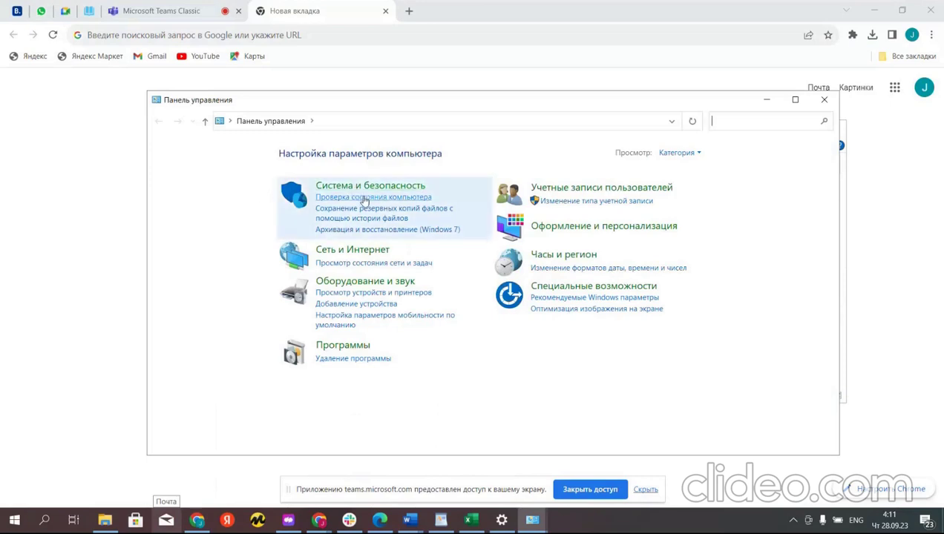
pyautogui.click(345, 360)
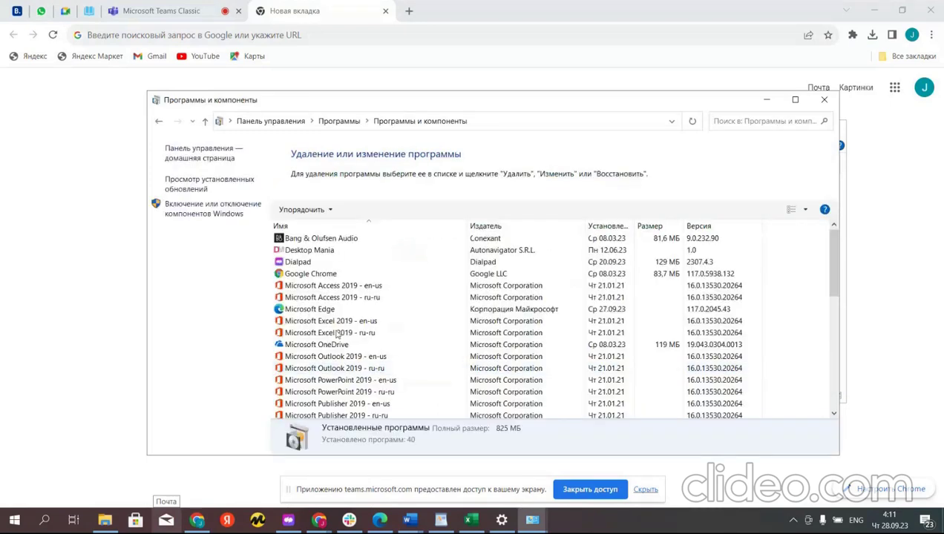
# - Uninstall Python Launcher from the list of installed programs and close the Programs and Features window
pyautogui.scroll(-8, 338, 335)
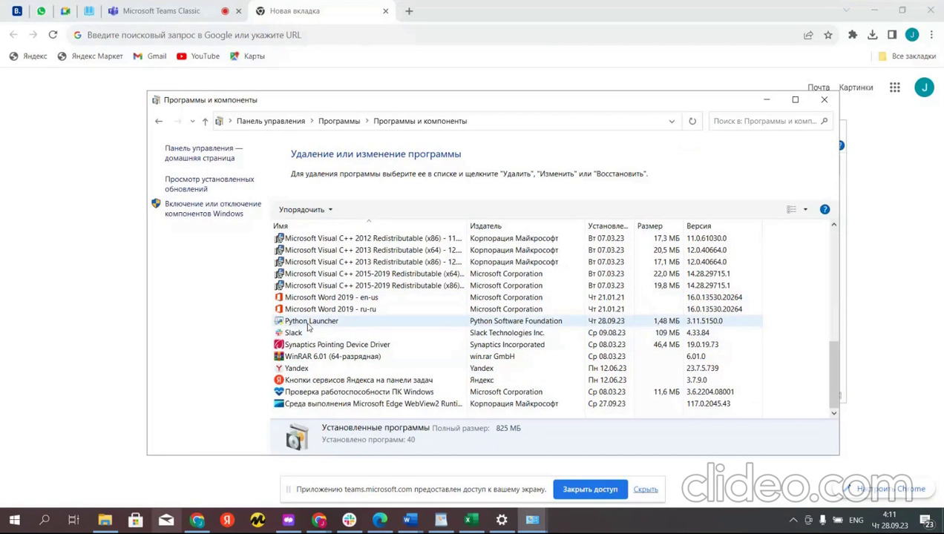
pyautogui.click(308, 326)
pyautogui.rightClick(331, 325)
pyautogui.click(363, 332)
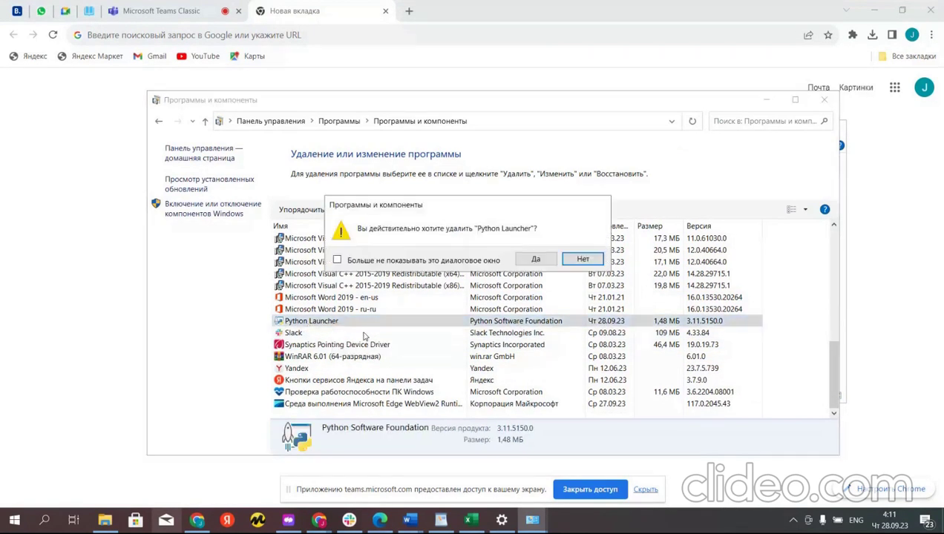
pyautogui.click(536, 258)
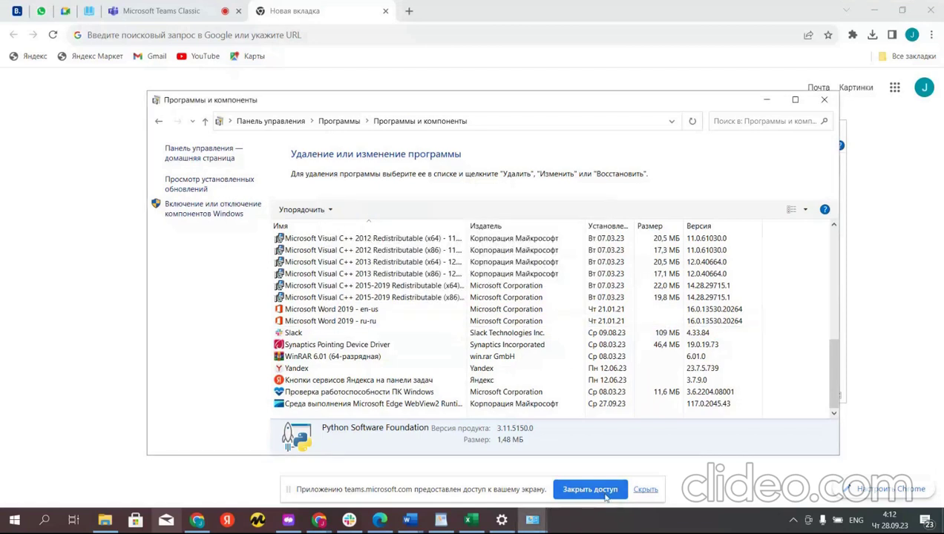
pyautogui.click(824, 100)
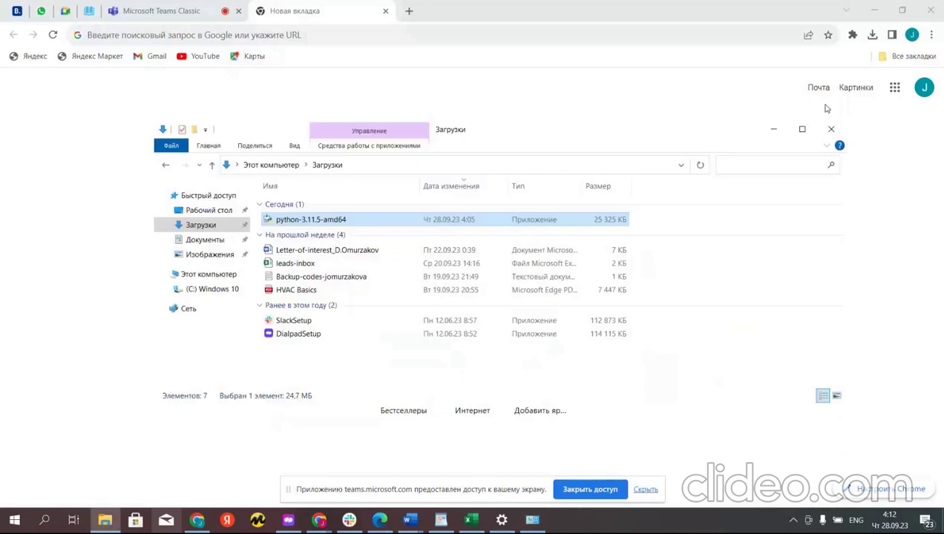
# - Run the python-3.11.5-amd64 installer from the Downloads folder and install Python 3.11.5 with the default settings
pyautogui.click(300, 221)
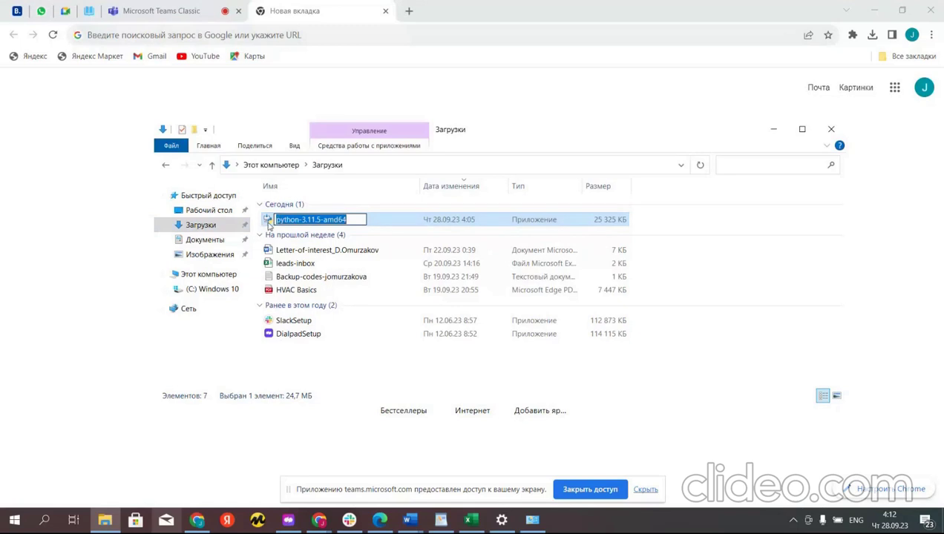
pyautogui.doubleClick(268, 225)
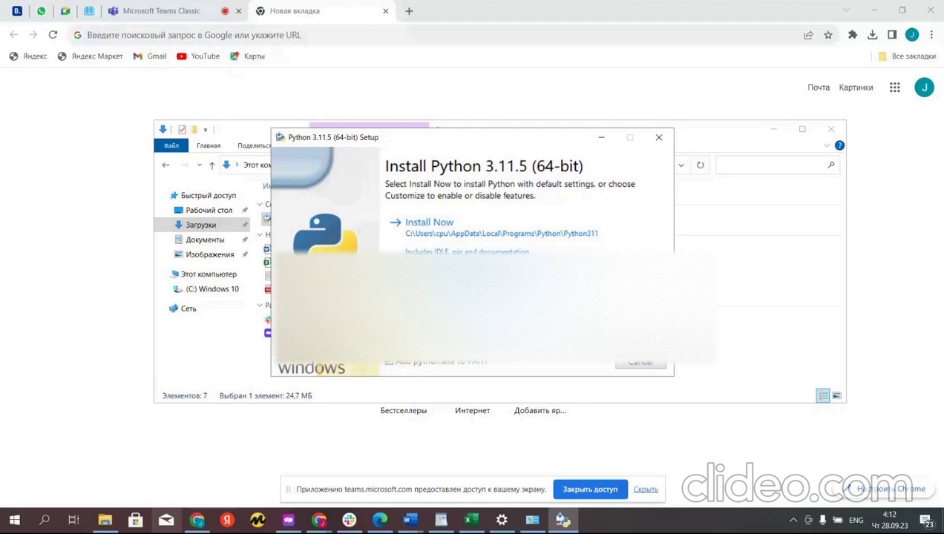
pyautogui.click(433, 224)
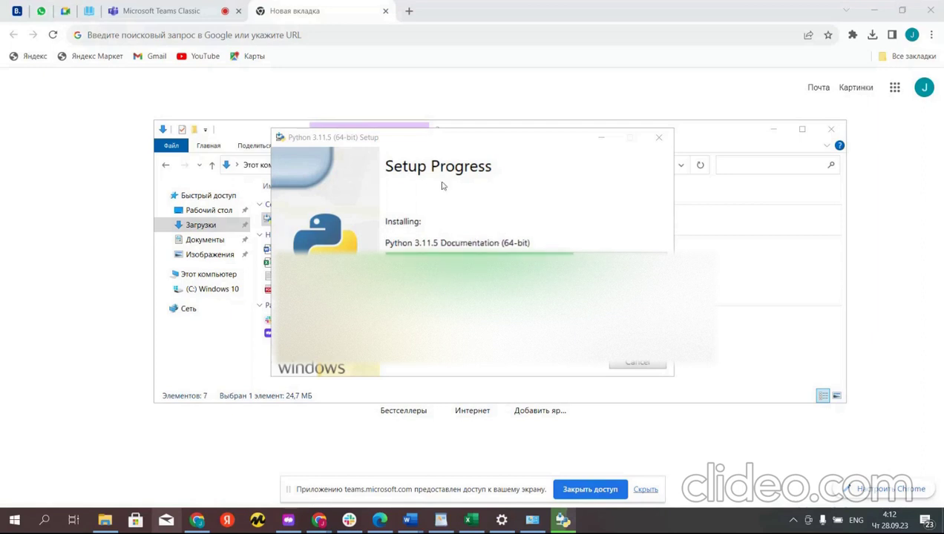
# - Switch to the Microsoft Teams meeting in Chrome and stop sharing the screen
pyautogui.click(197, 519)
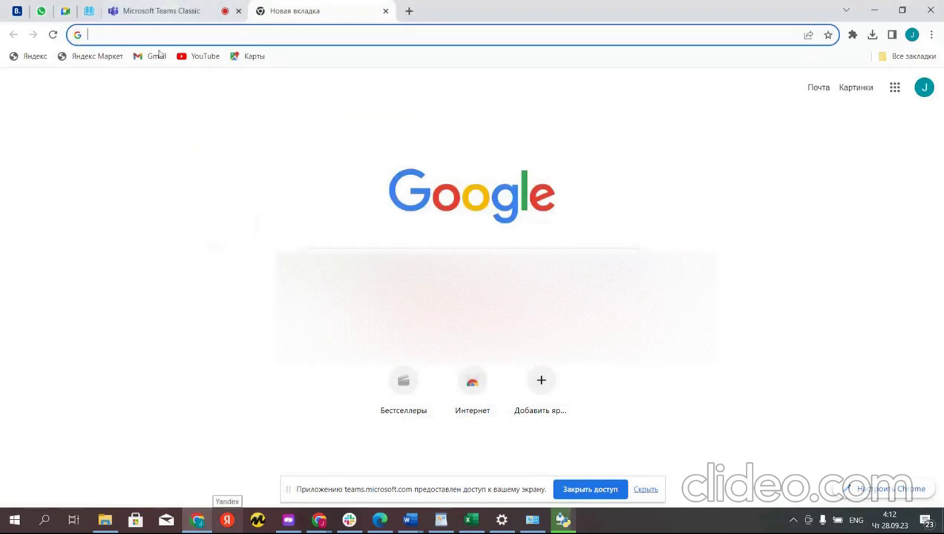
pyautogui.click(152, 11)
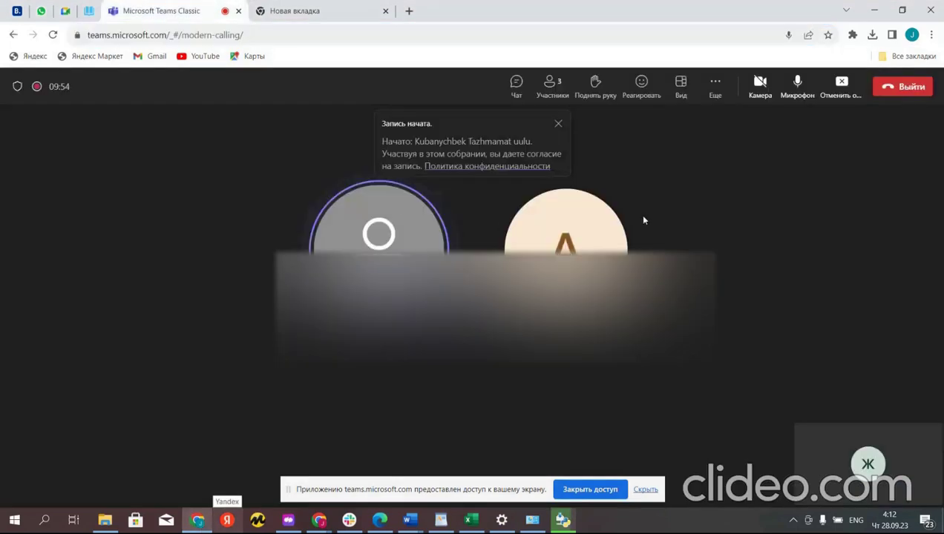
pyautogui.click(839, 95)
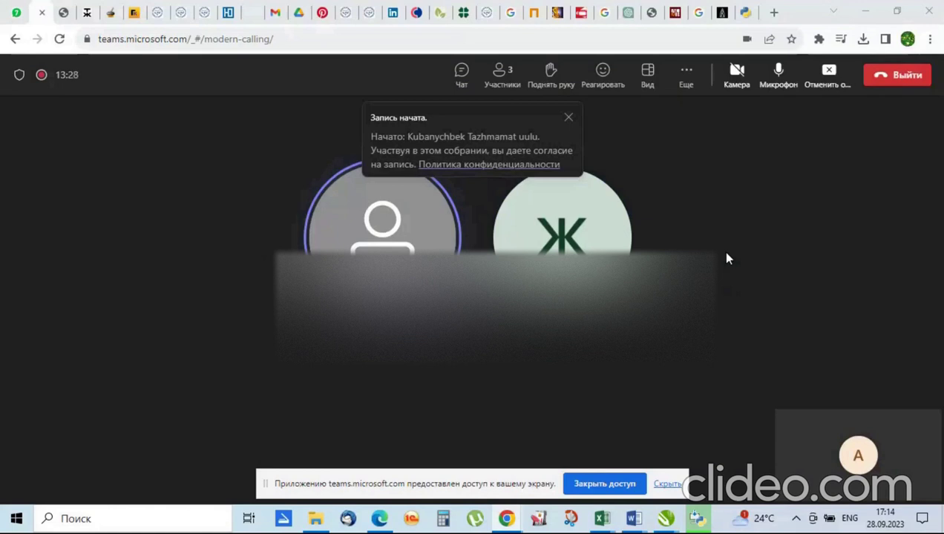
# - Launch IDLE (Python 3.11 64-bit) from the recently added apps and display its file commands
pyautogui.click(82, 521)
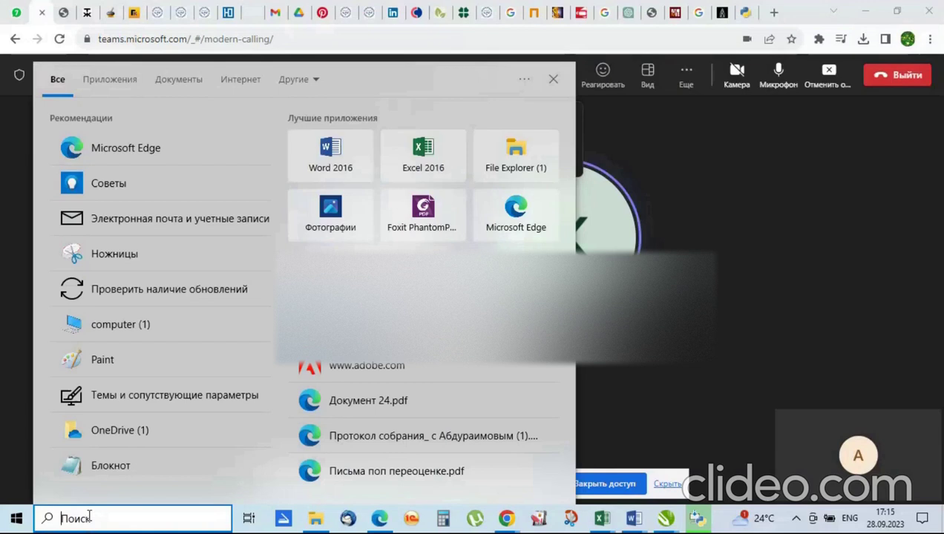
pyautogui.click(10, 525)
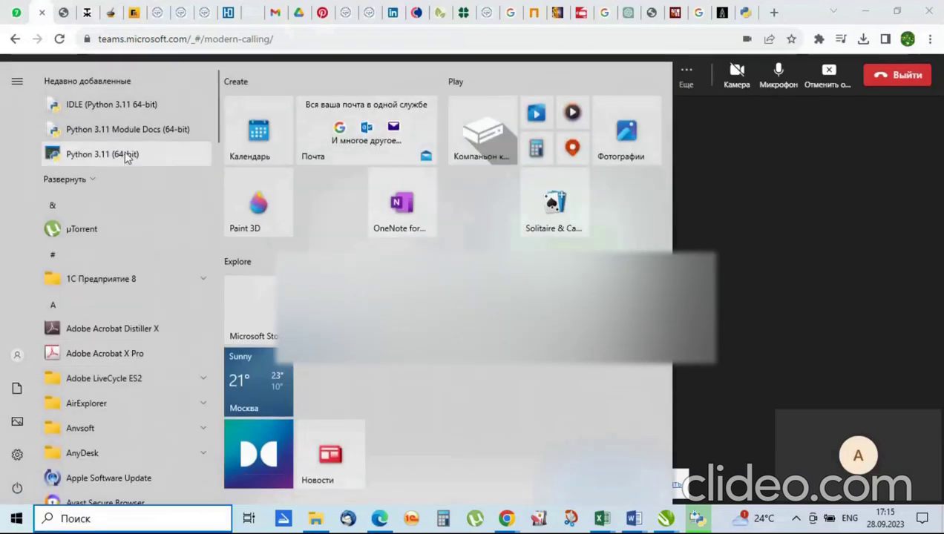
pyautogui.click(125, 107)
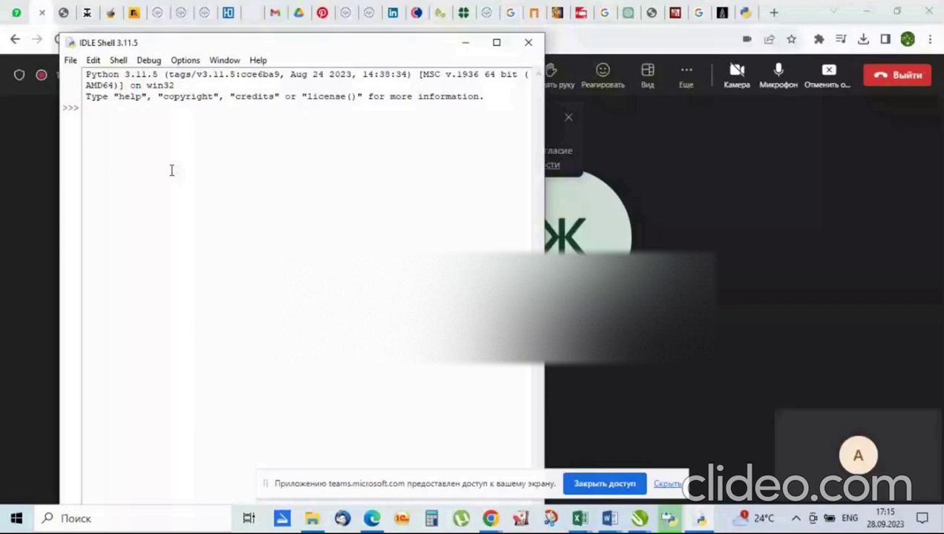
pyautogui.click(68, 61)
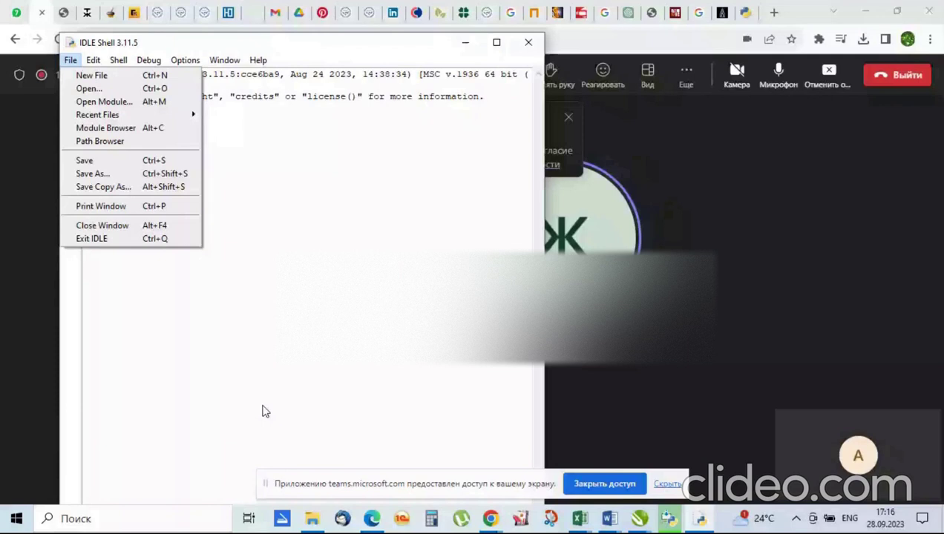
# - Review the Python entries among the installed Windows apps and return to IDLE's file commands
pyautogui.click(16, 519)
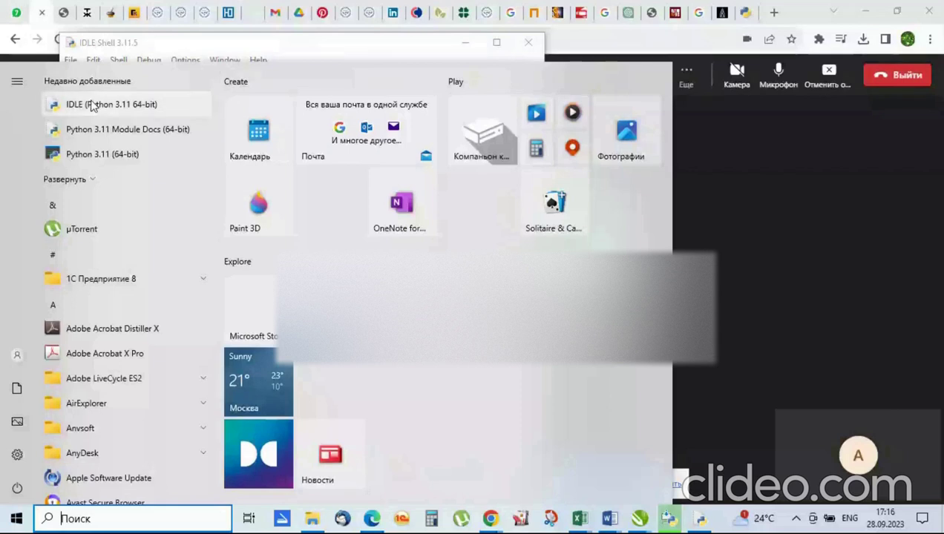
pyautogui.scroll(-3, 94, 172)
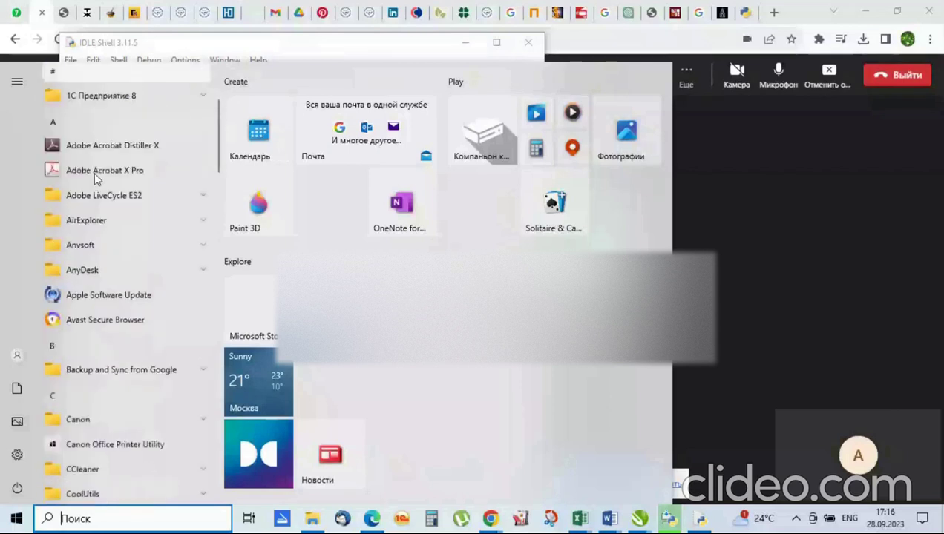
pyautogui.scroll(-2, 93, 172)
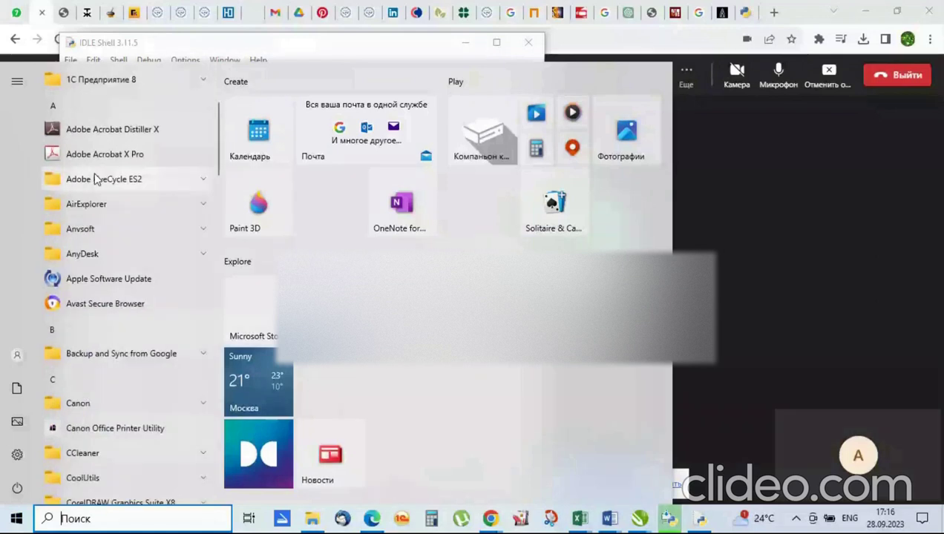
pyautogui.scroll(5, 93, 172)
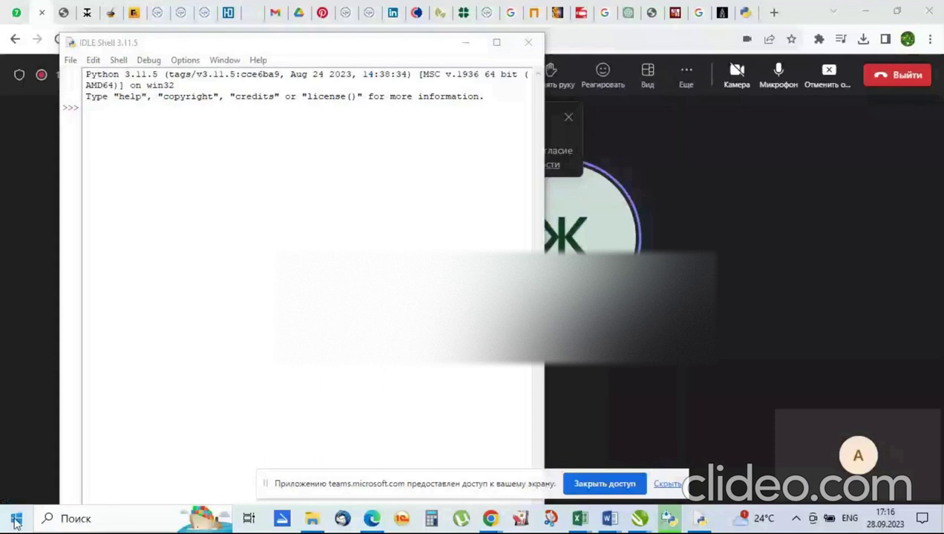
pyautogui.click(17, 519)
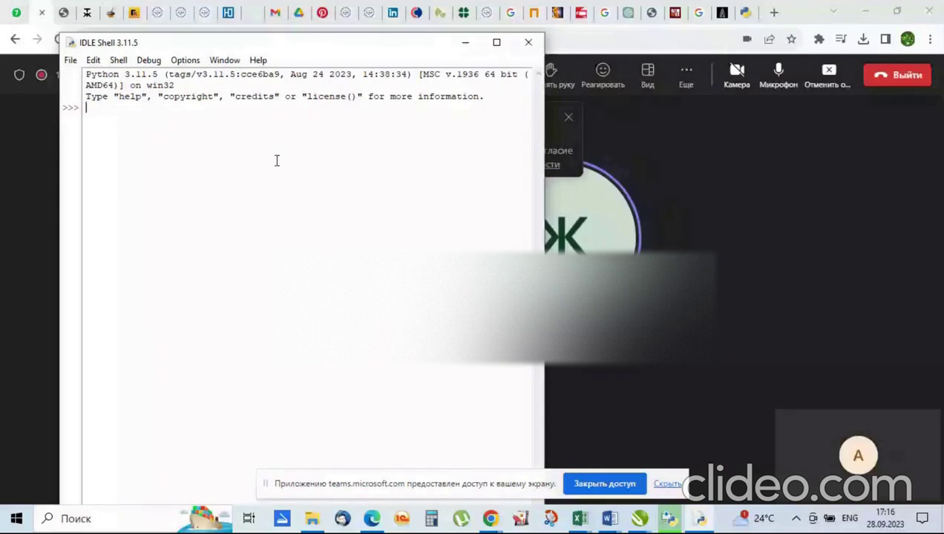
pyautogui.click(71, 62)
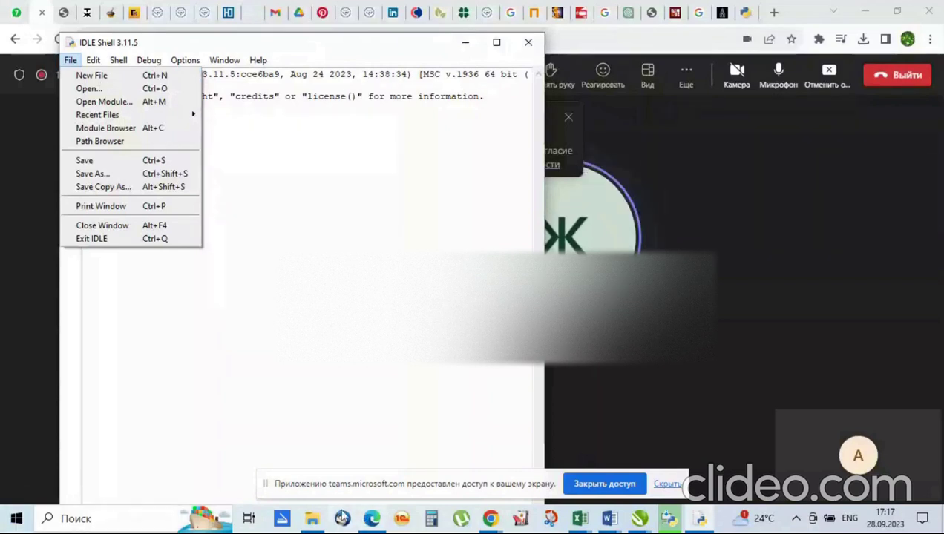
pyautogui.moveTo(307, 524)
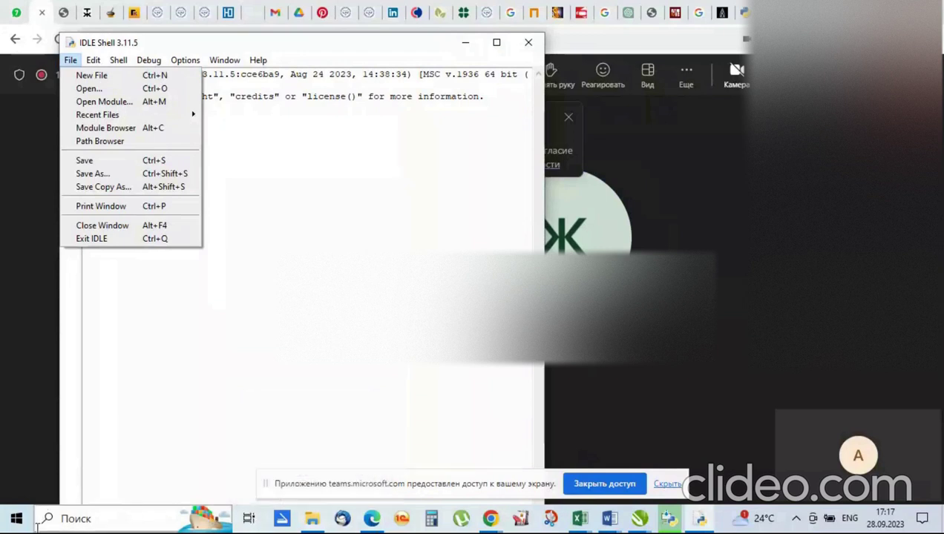
pyautogui.click(310, 521)
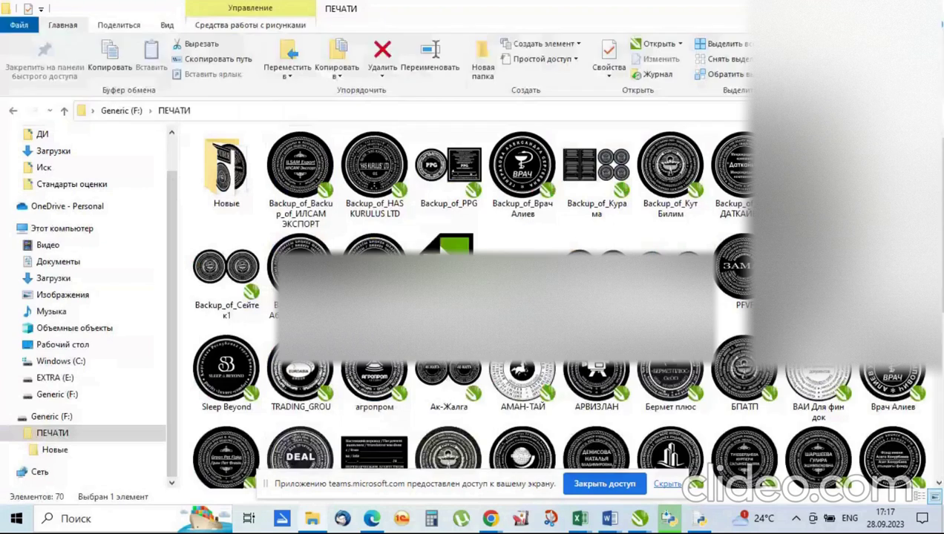
pyautogui.hotkey('alt', 'Tab')
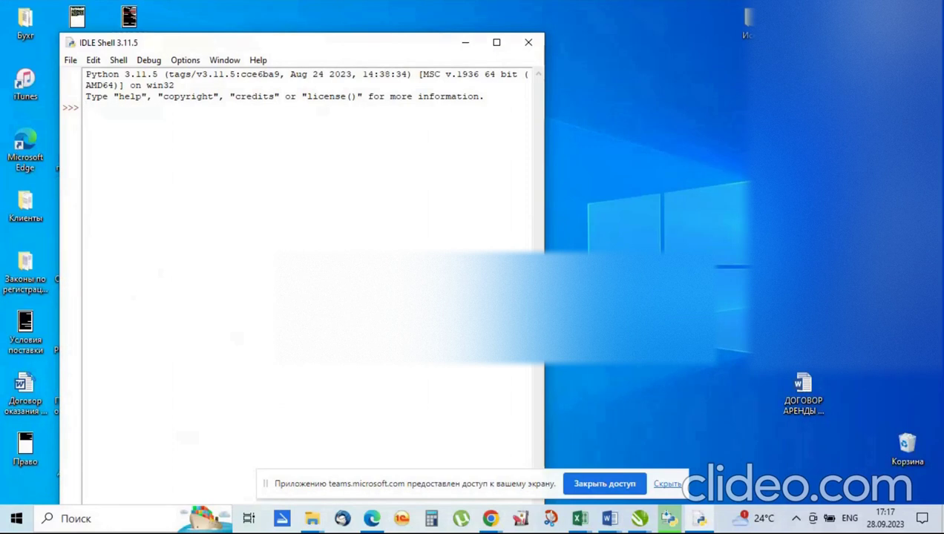
pyautogui.click(83, 524)
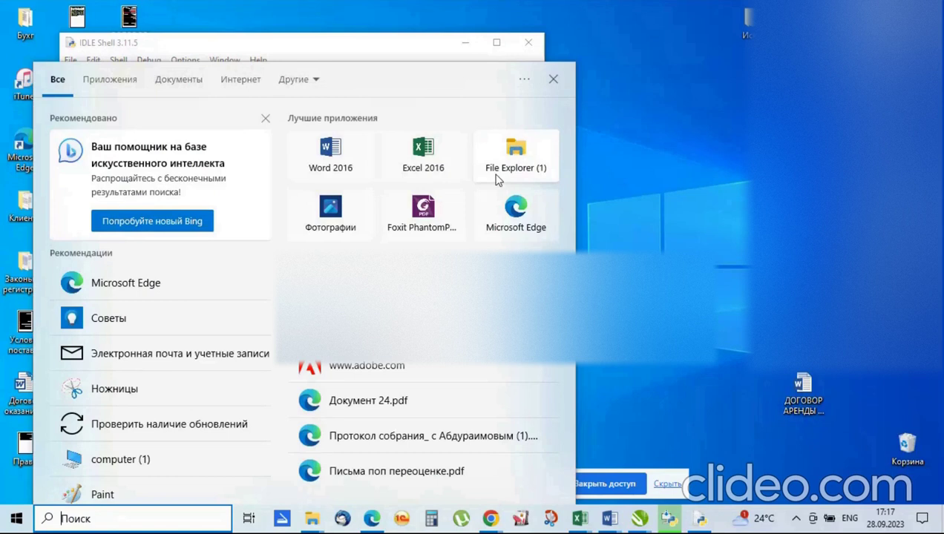
pyautogui.click(553, 80)
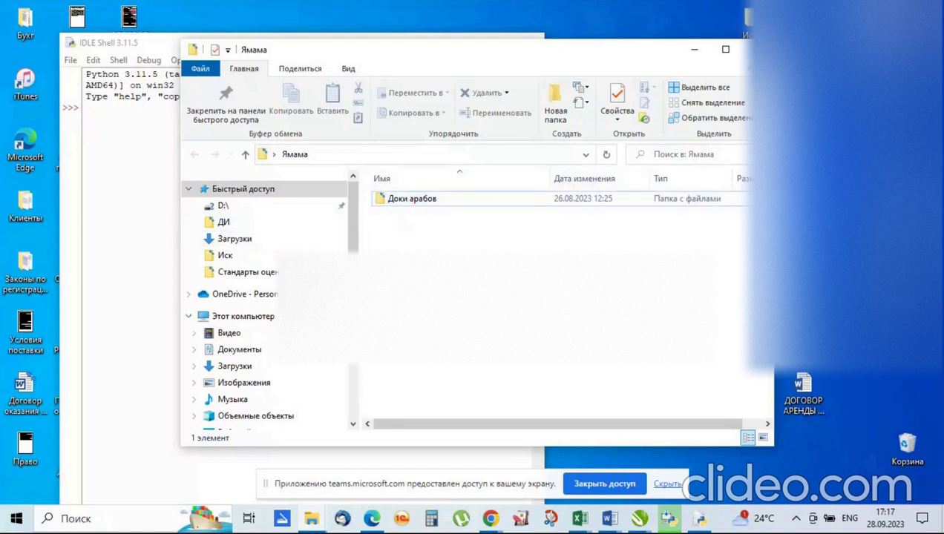
# - Create a folder named Уроки on the EXTRA (E:) drive, then open it and maximize its window
pyautogui.click(243, 316)
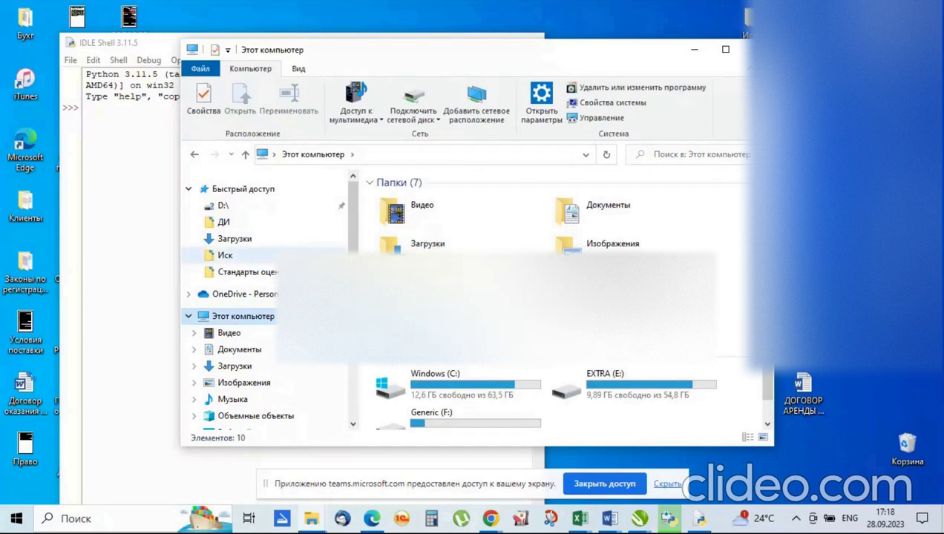
pyautogui.scroll(-3, 245, 256)
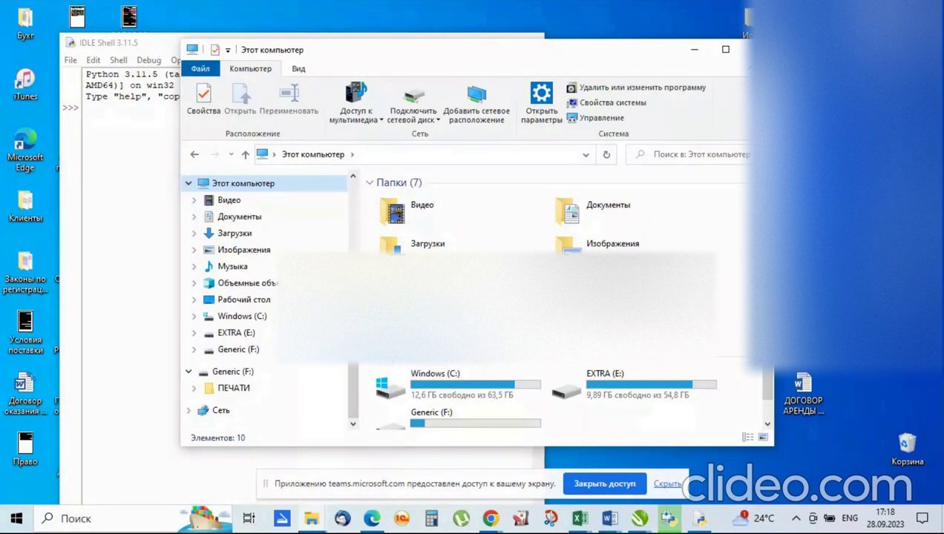
pyautogui.click(245, 334)
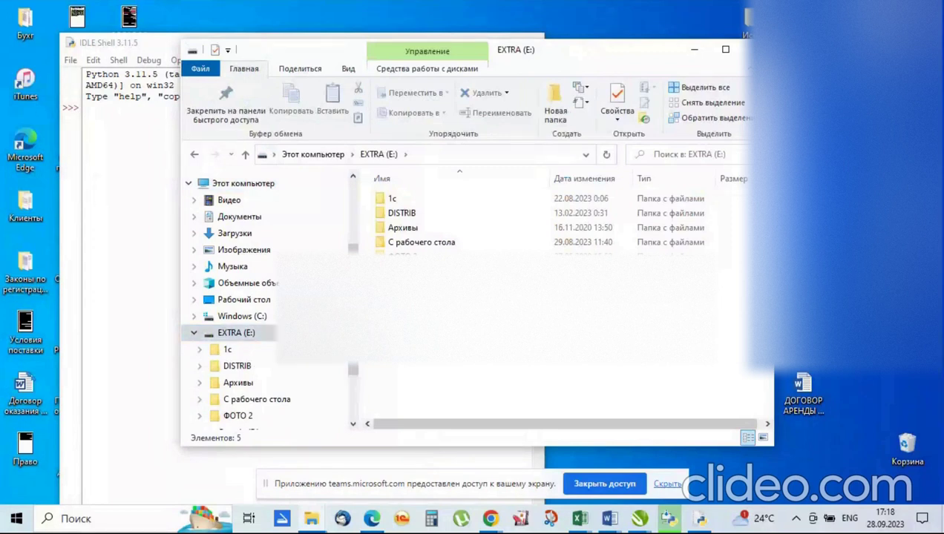
pyautogui.rightClick(415, 365)
pyautogui.moveTo(464, 466)
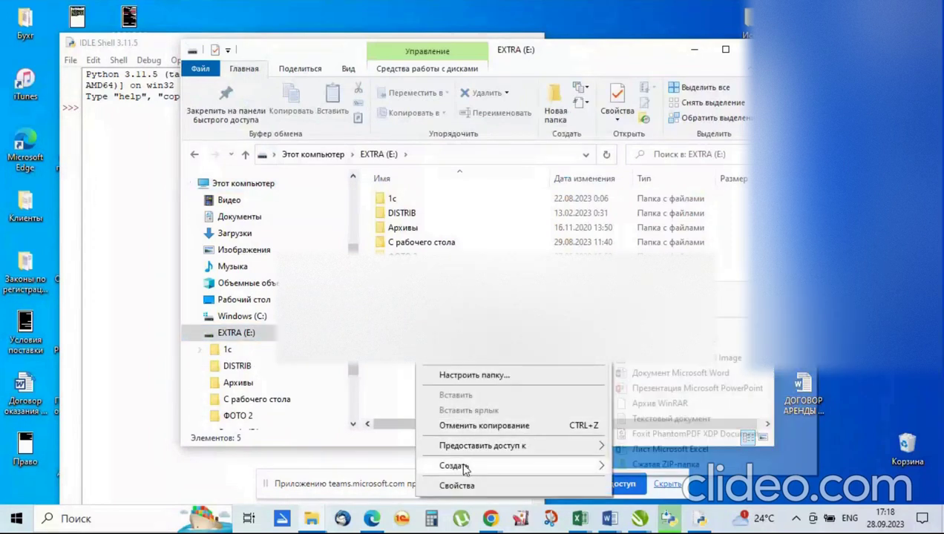
pyautogui.click(728, 290)
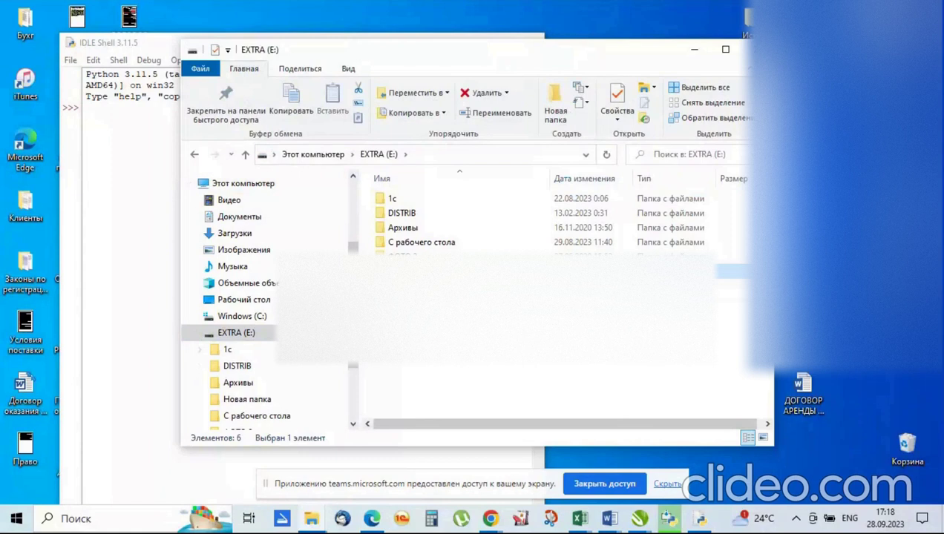
pyautogui.hotkey('alt', 'shift')
pyautogui.press('Return')
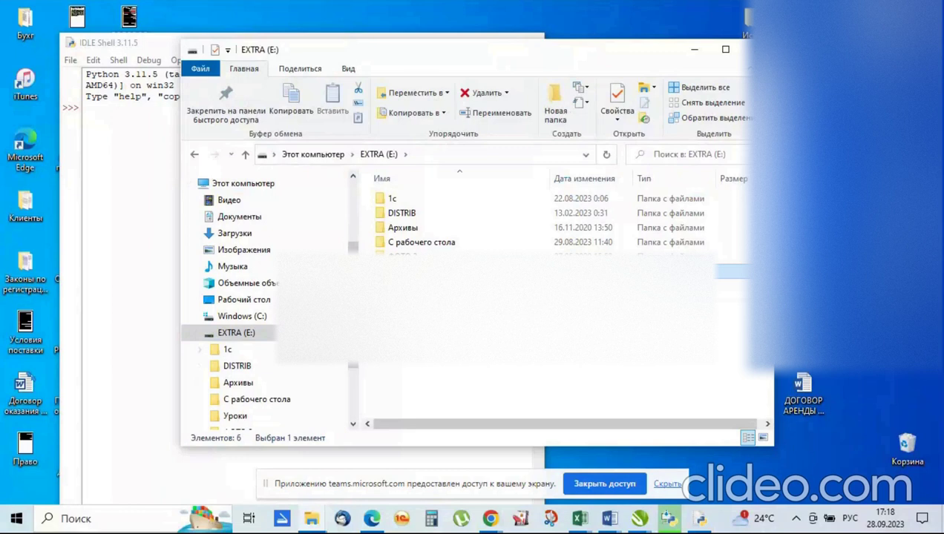
pyautogui.click(234, 416)
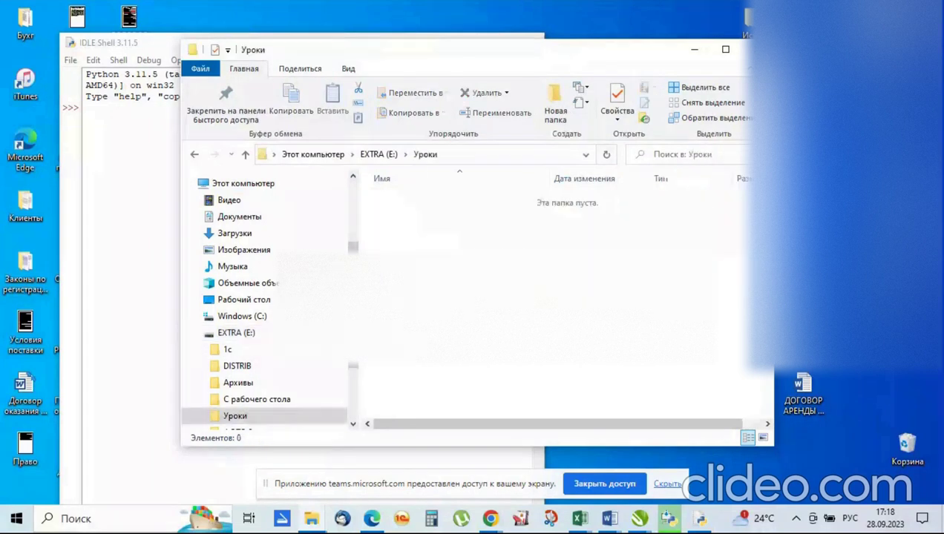
pyautogui.click(725, 49)
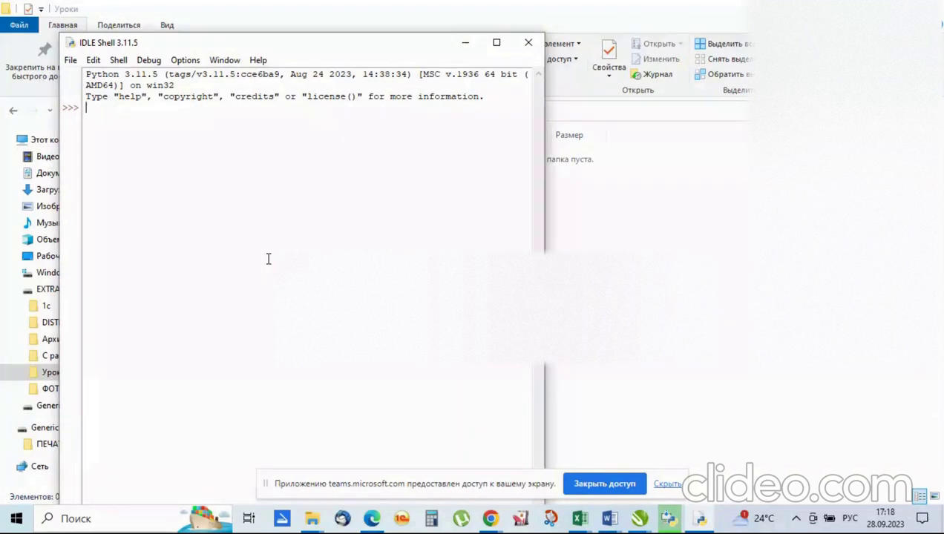
# - Create a new empty file in IDLE and move its window partly clear of the shell window
pyautogui.click(758, 519)
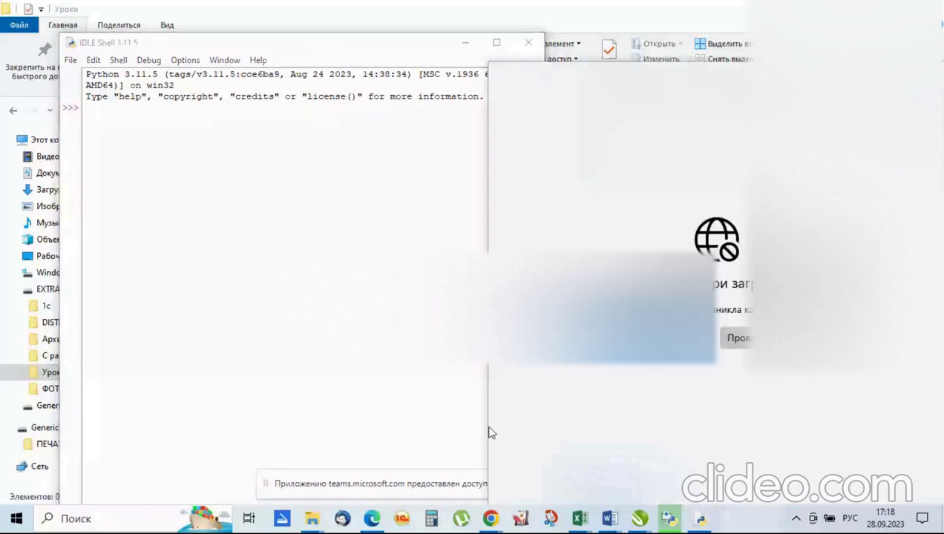
pyautogui.click(490, 433)
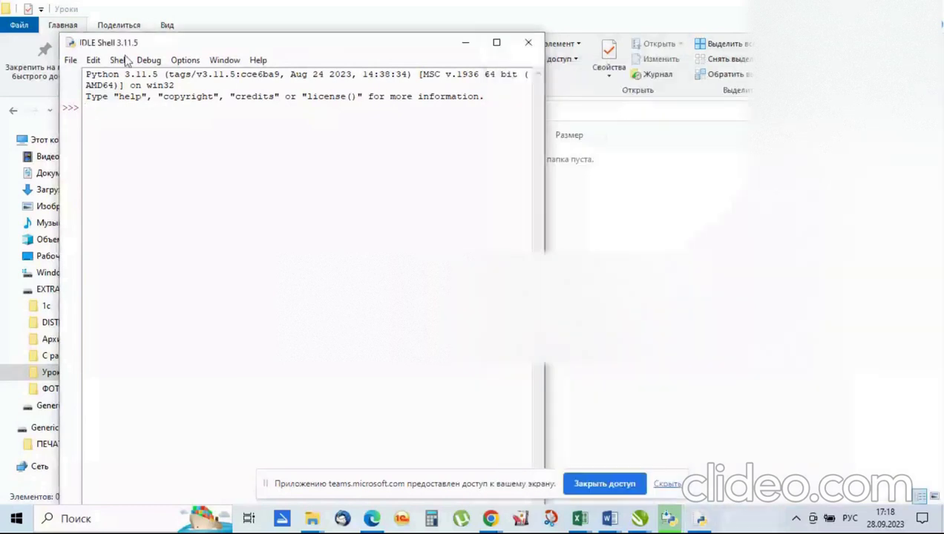
pyautogui.click(71, 61)
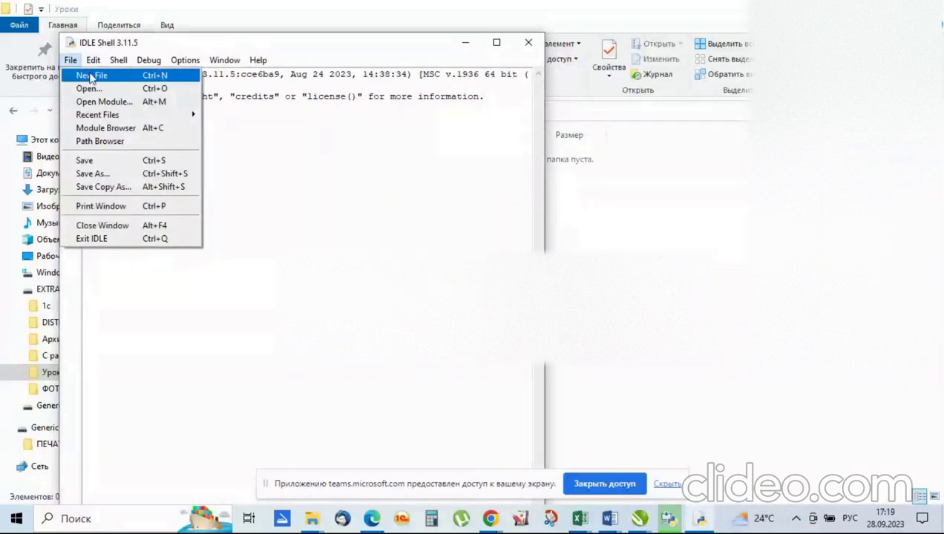
pyautogui.click(90, 77)
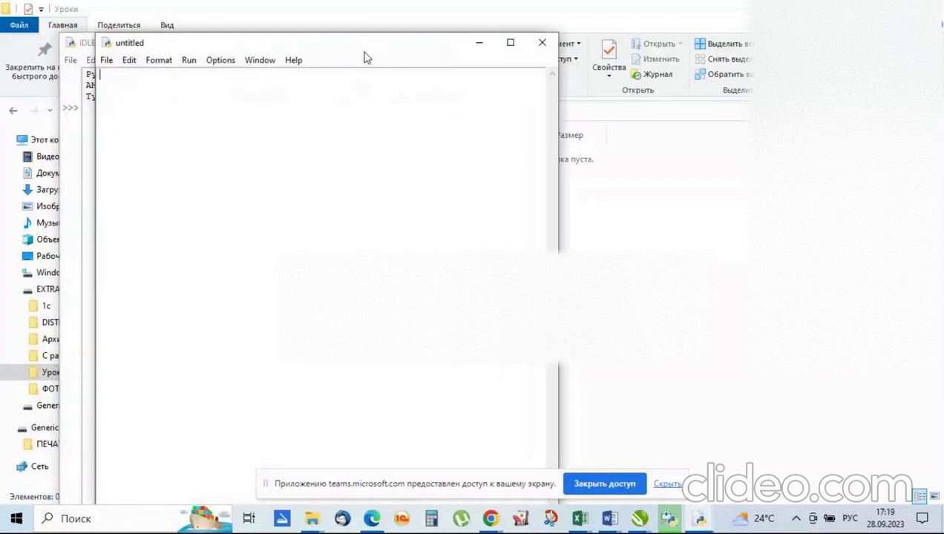
pyautogui.moveTo(365, 54); pyautogui.dragTo(485, 56)
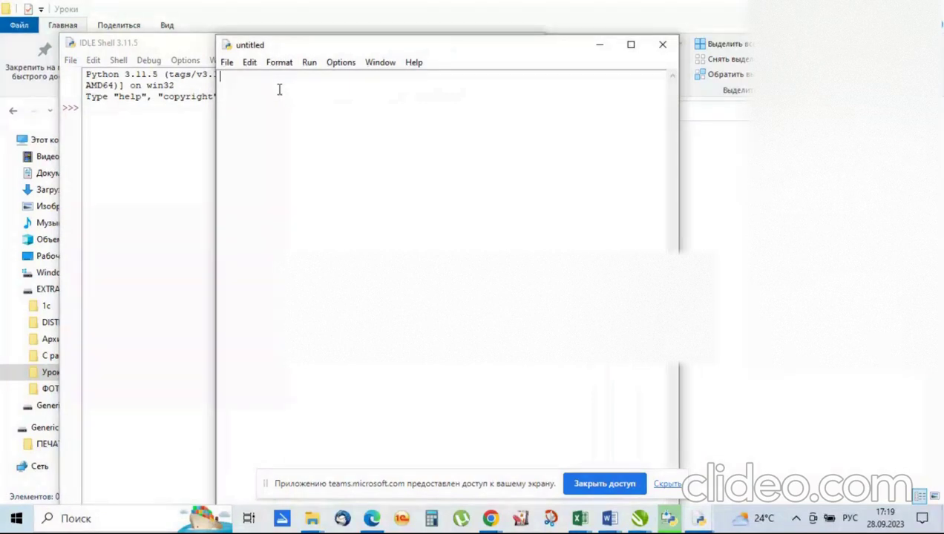
# - Write the loop header "for i in range (5):" as the first line of the untitled file
pyautogui.hotkey('alt', 'shift')
pyautogui.write('For')
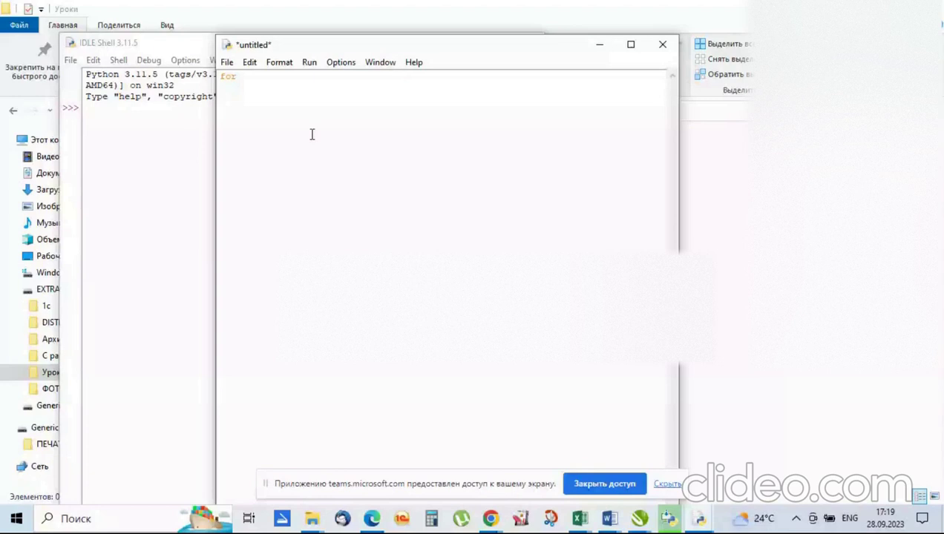
pyautogui.write('e')
pyautogui.press('BackSpace')
pyautogui.write('i')
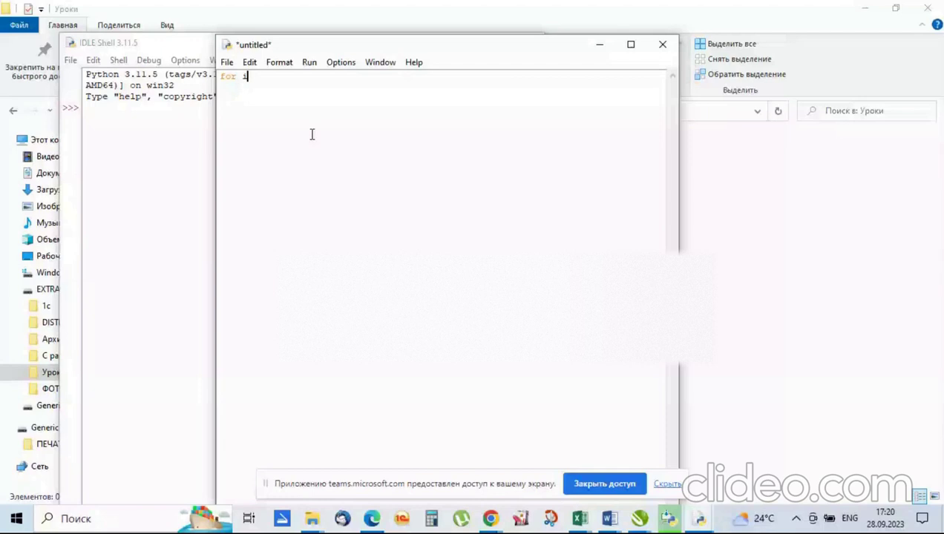
pyautogui.press('BackSpace')
pyautogui.write('i')
pyautogui.write('in')
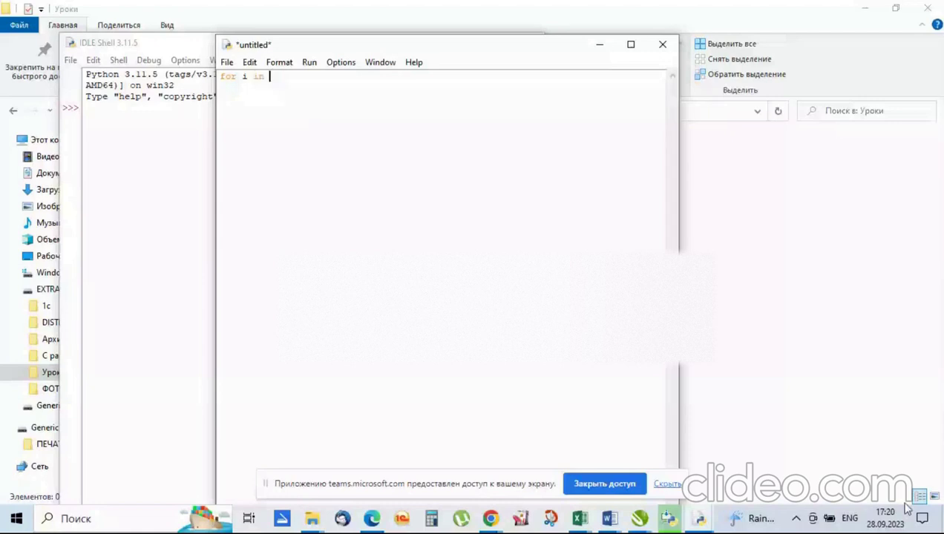
pyautogui.click(293, 77)
pyautogui.write('rang')
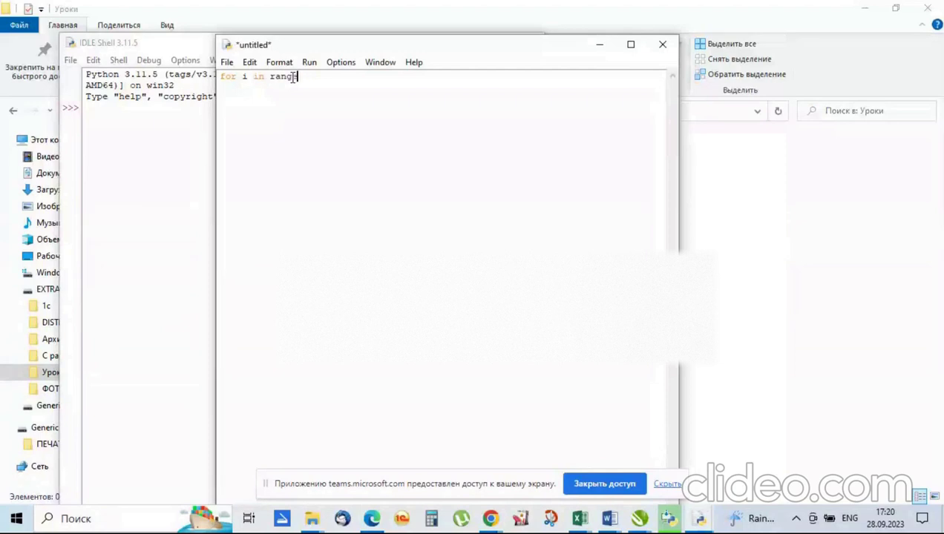
pyautogui.write('e')
pyautogui.write('(')
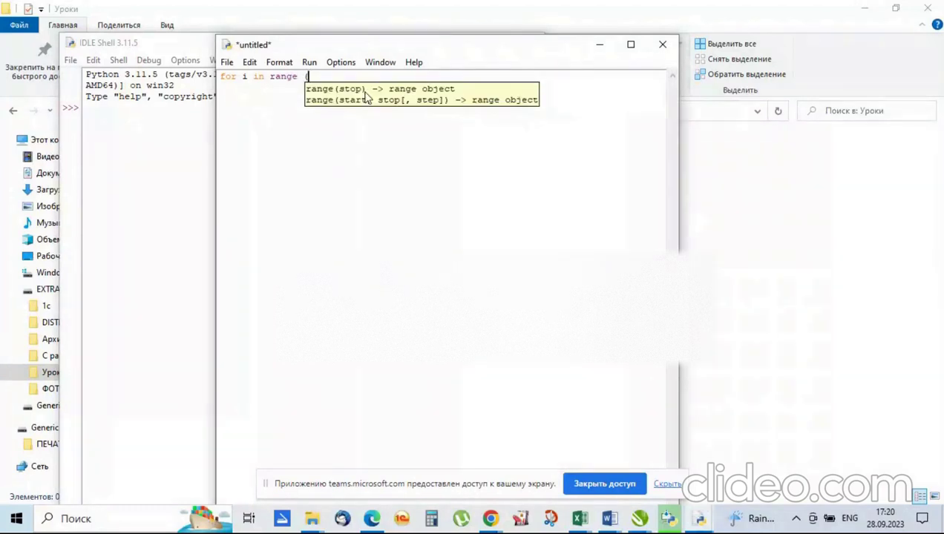
pyautogui.write('5)')
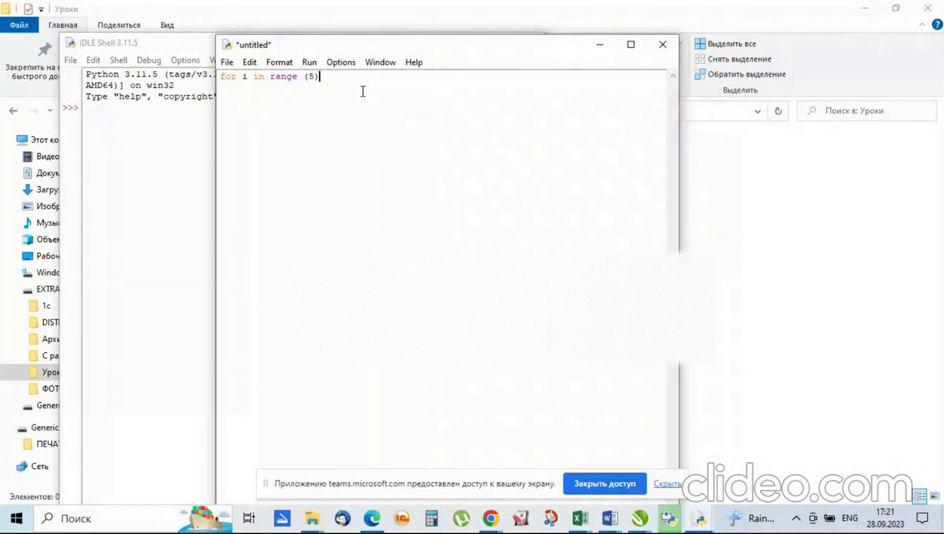
pyautogui.press('BackSpace')
pyautogui.write('^')
pyautogui.press('BackSpace')
pyautogui.write(':')
pyautogui.write('):')
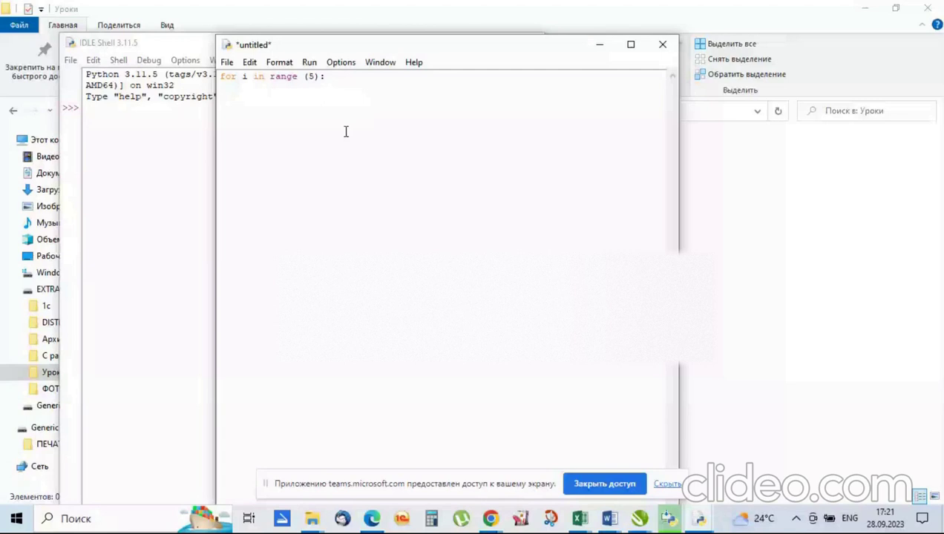
# - Add the indented loop body print("заработай 1 сом") on the second line
pyautogui.press('Return')
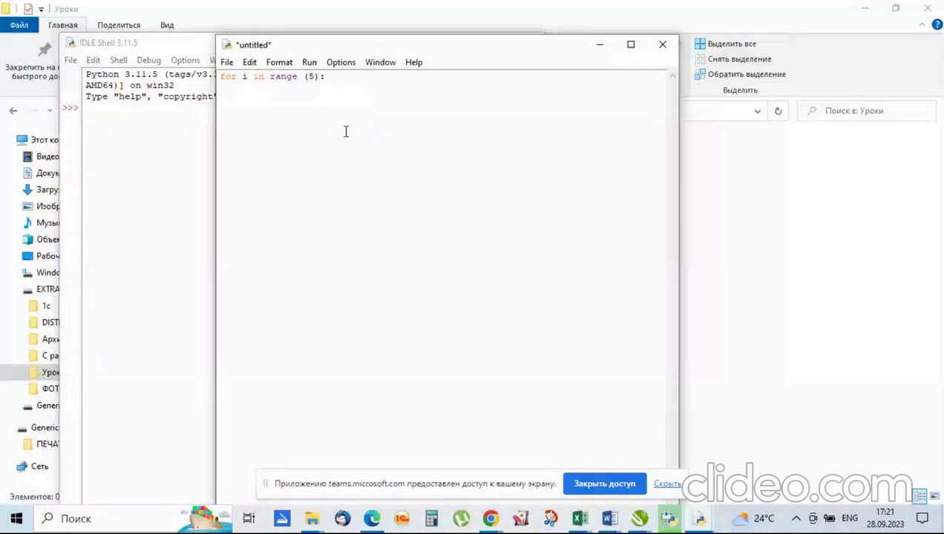
pyautogui.write('print')
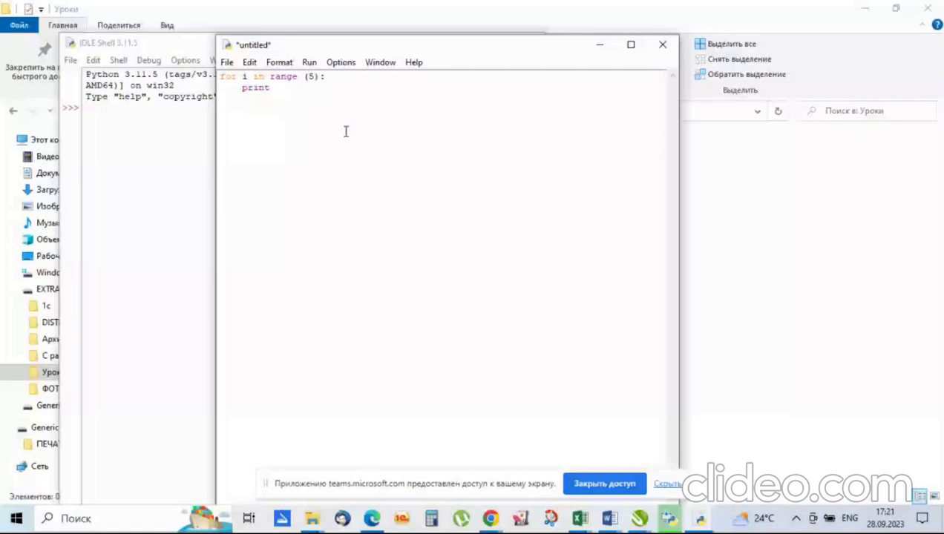
pyautogui.write('("')
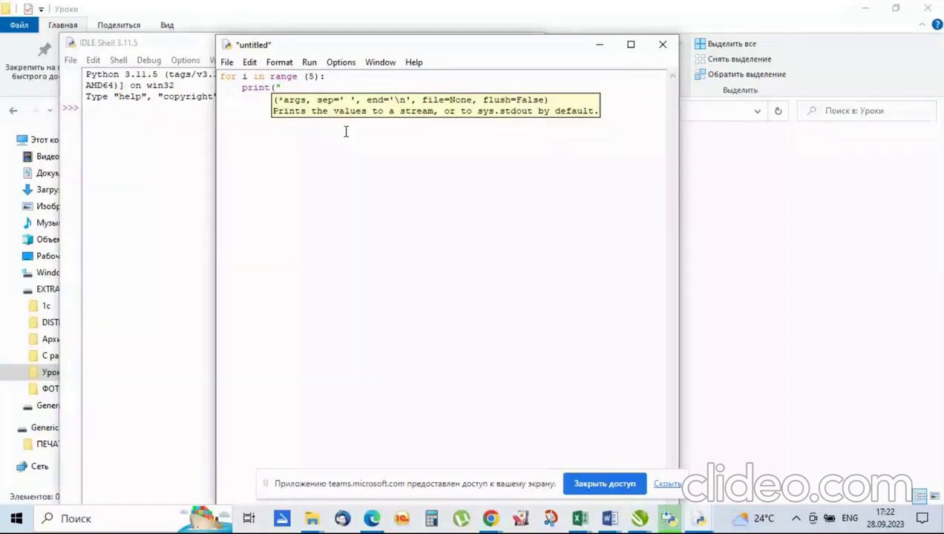
pyautogui.hotkey('alt', 'shift')
pyautogui.write('заработай 1 сом')
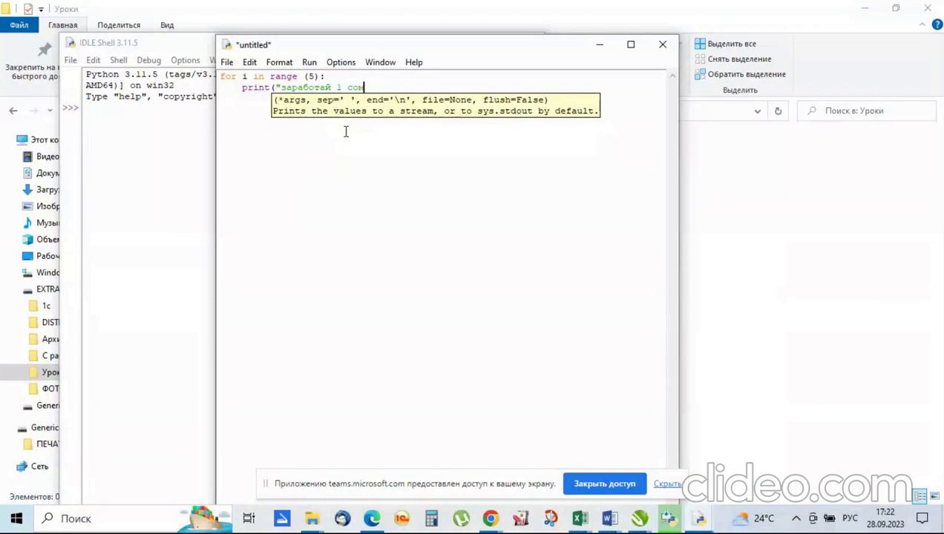
pyautogui.hotkey('alt', 'shift')
pyautogui.write('")')
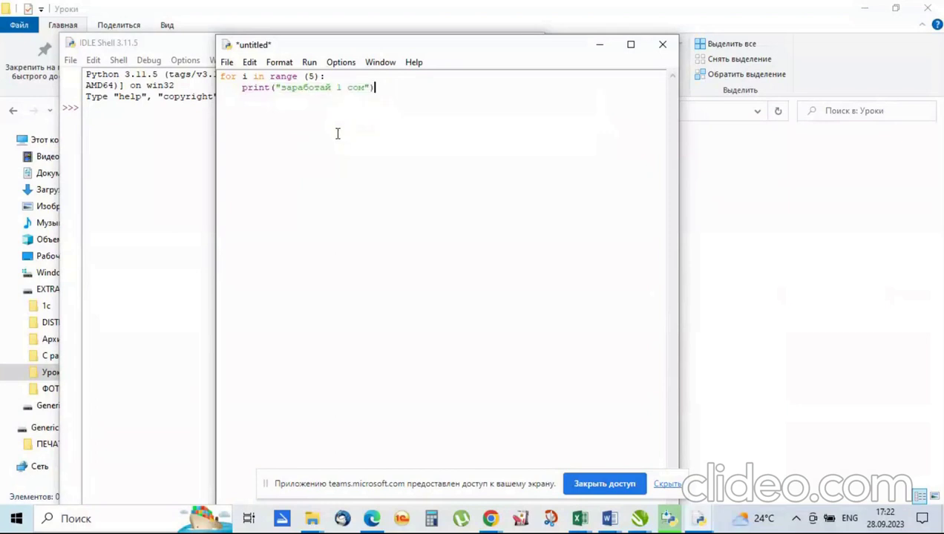
# - Start saving the script and choose the Уроки folder on the EXTRA (E:) drive as the location
pyautogui.click(227, 62)
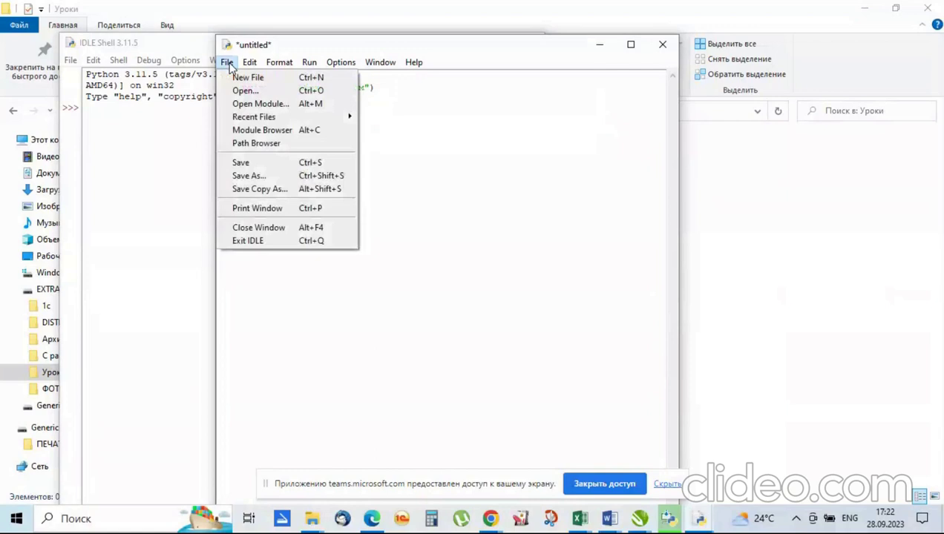
pyautogui.click(287, 163)
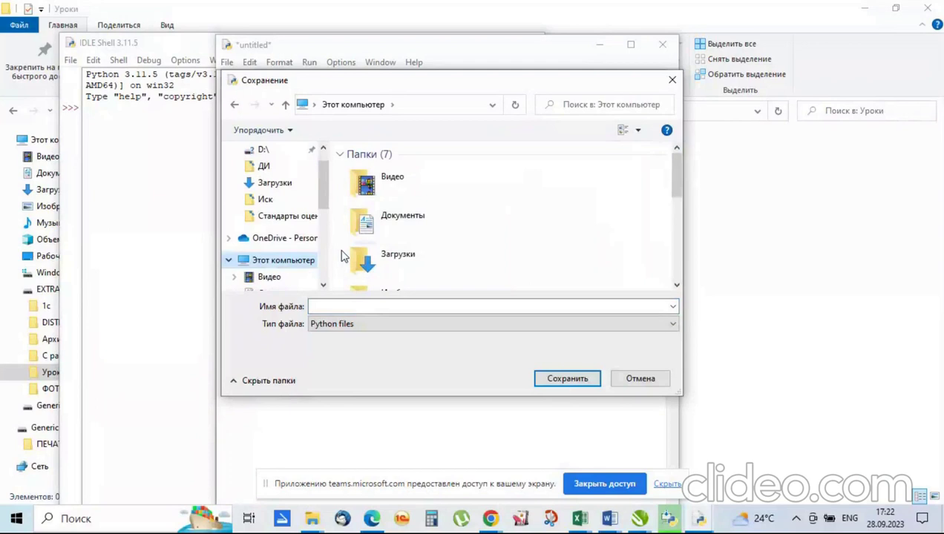
pyautogui.scroll(-5, 342, 256)
pyautogui.doubleClick(374, 228)
pyautogui.doubleClick(375, 228)
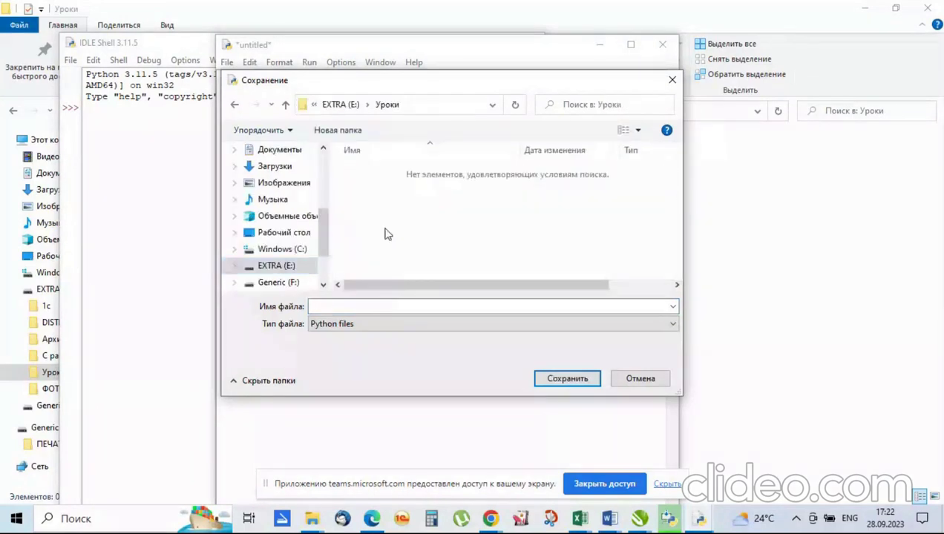
# - Enter "Заработай 1 сом" as the name of the Python file being saved
pyautogui.click(362, 306)
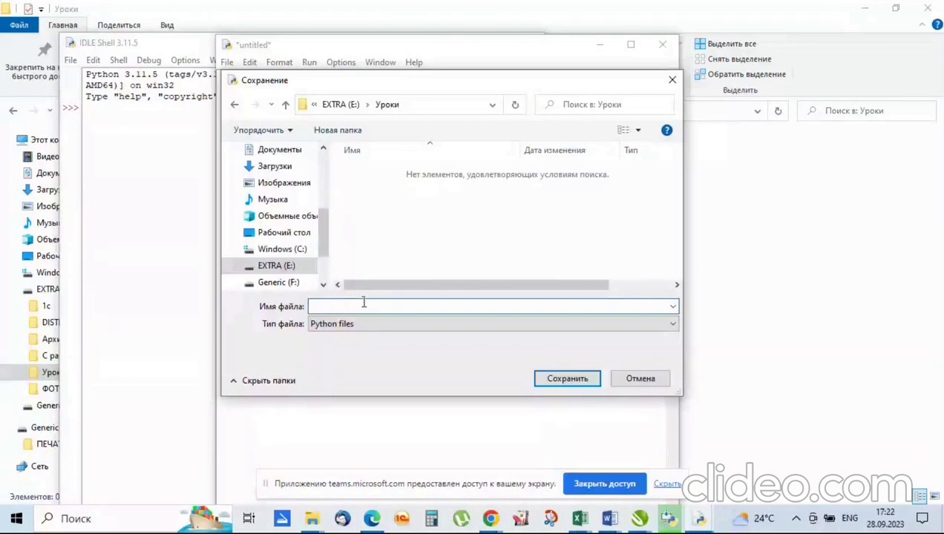
pyautogui.hotkey('alt', 'shift')
pyautogui.write('3')
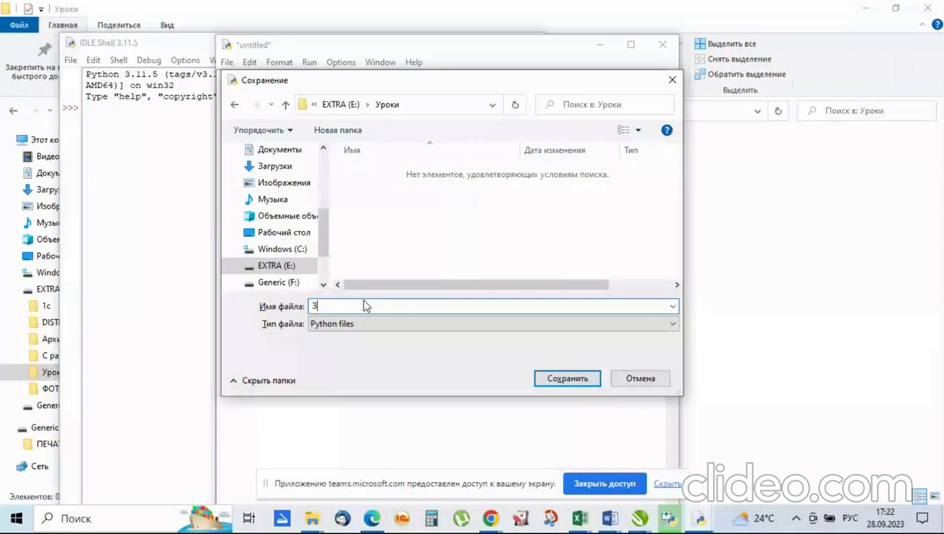
pyautogui.write('аработай 1 сом')
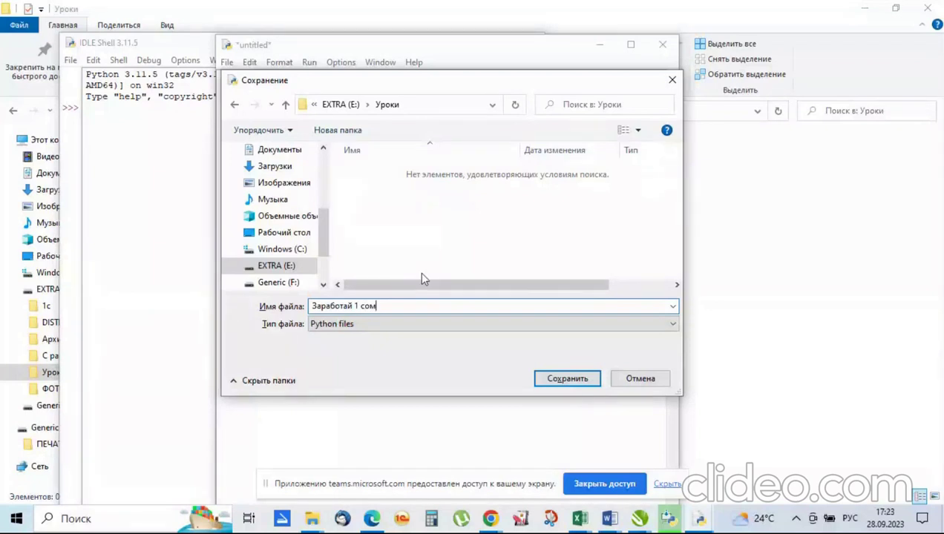
# - Replace the file name with earn1som and save the script
pyautogui.moveTo(381, 306); pyautogui.dragTo(312, 306)
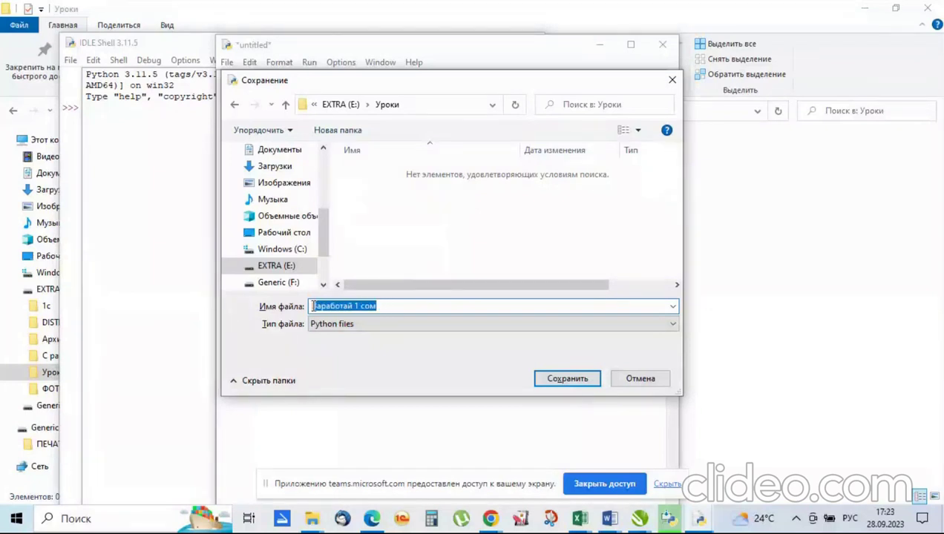
pyautogui.hotkey('alt', 'shift')
pyautogui.hotkey('alt', 'shift')
pyautogui.write('er')
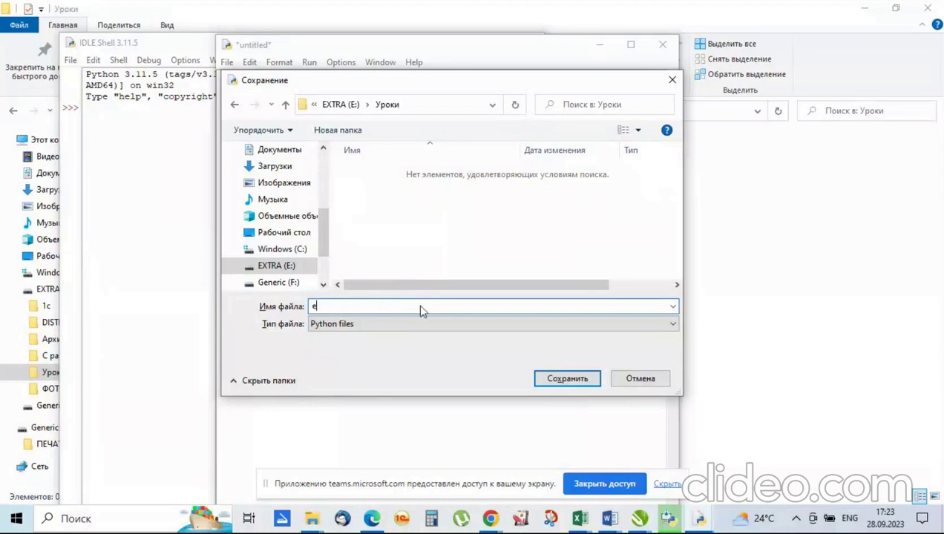
pyautogui.press('BackSpace')
pyautogui.write('arn 1 som')
pyautogui.press('BackSpace')
pyautogui.press('BackSpace')
pyautogui.press('BackSpace')
pyautogui.press('BackSpace')
pyautogui.press('BackSpace')
pyautogui.press('BackSpace')
pyautogui.write('1som')
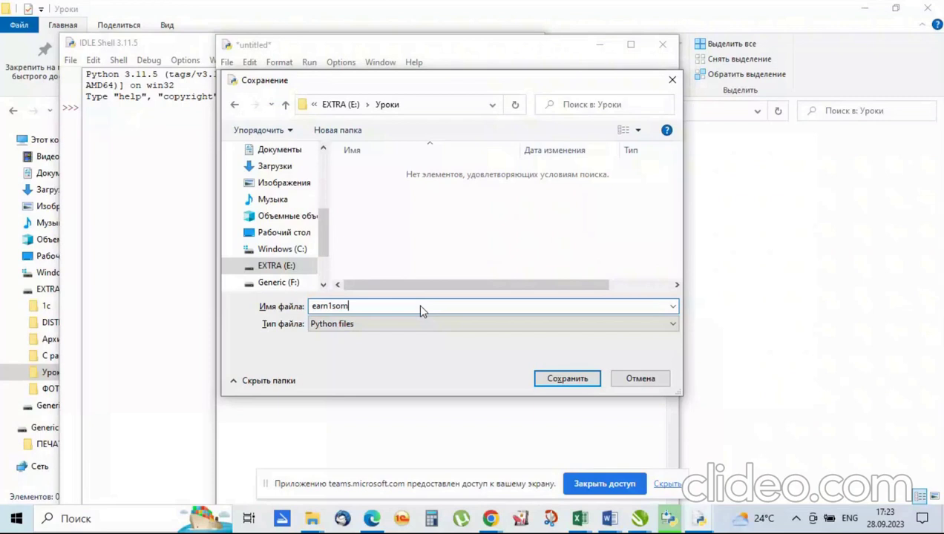
pyautogui.click(579, 381)
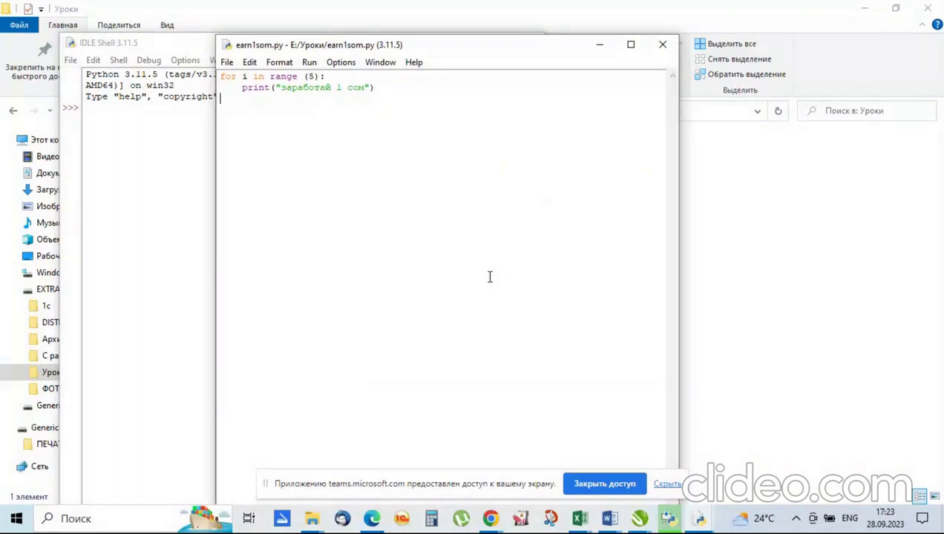
# - Run the earn1som.py module in the IDLE shell
pyautogui.click(310, 63)
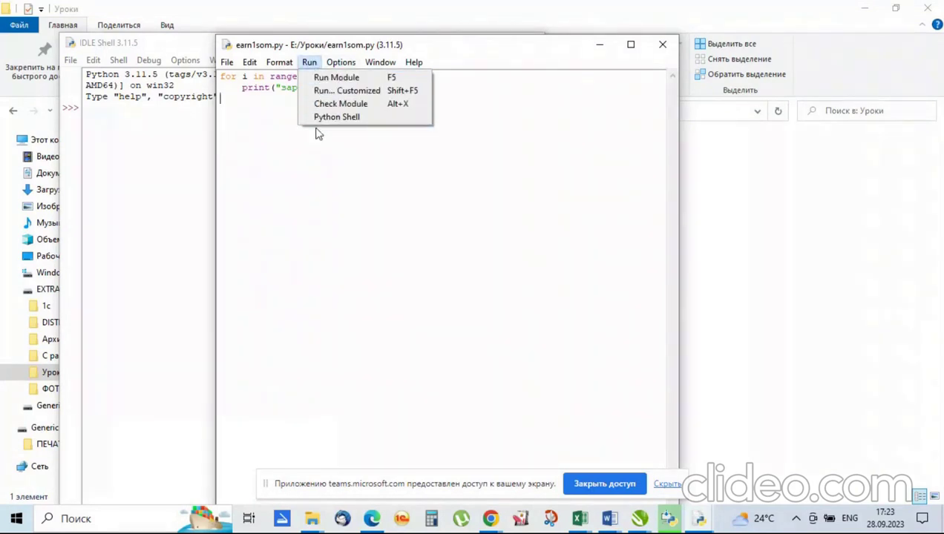
pyautogui.click(320, 78)
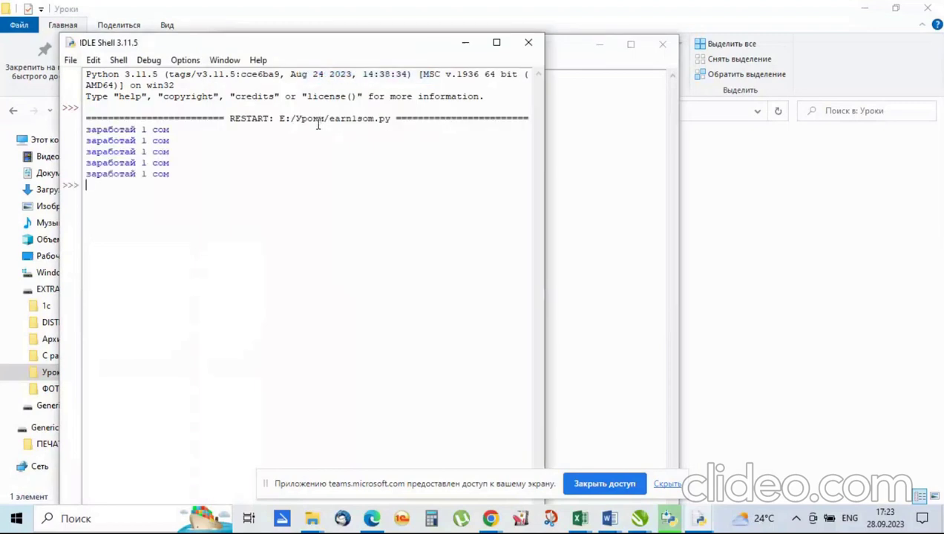